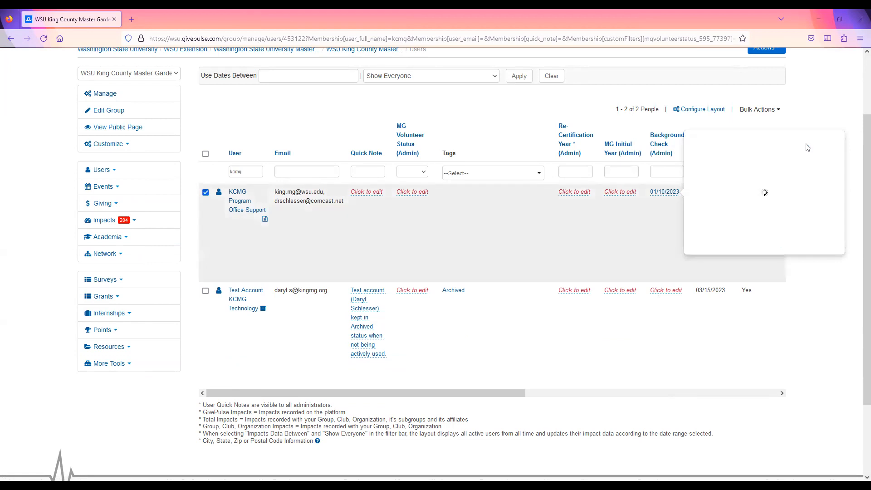
Set the Background Check date of the Test Account KCMG Technology user to 12/20/2022
click(661, 293)
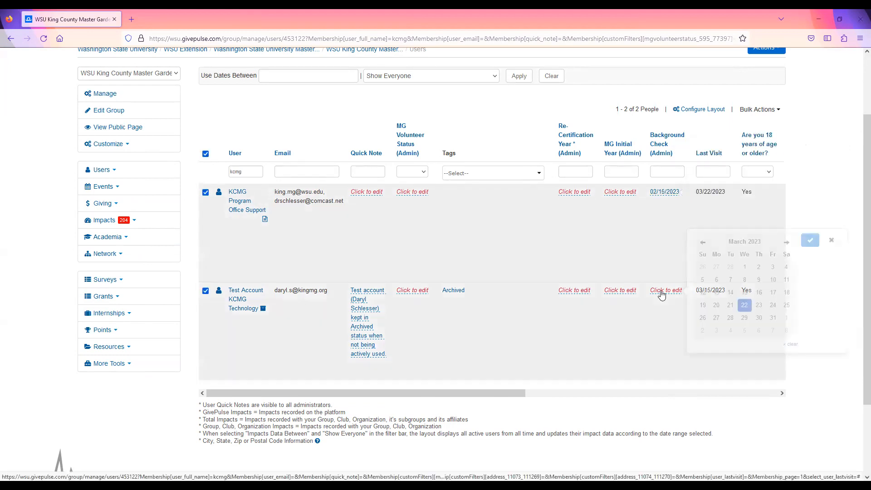
click(702, 243)
click(702, 243)
click(703, 242)
click(731, 306)
click(810, 241)
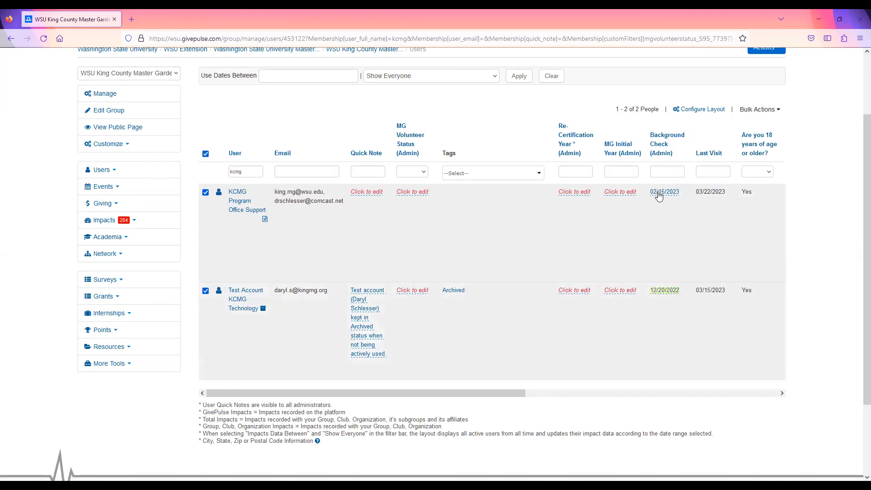
Clear the Background Check dates of both the KCMG Program Office Support and Test Account KCMG Technology users
click(660, 193)
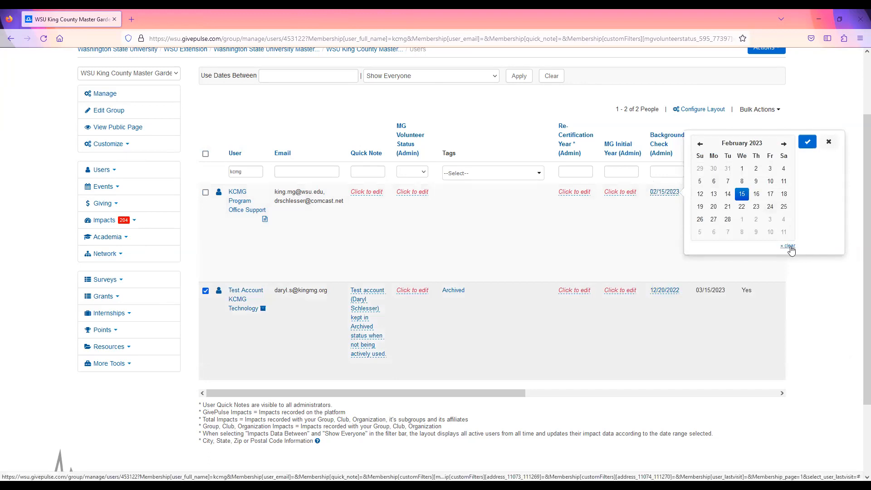
click(791, 250)
click(807, 141)
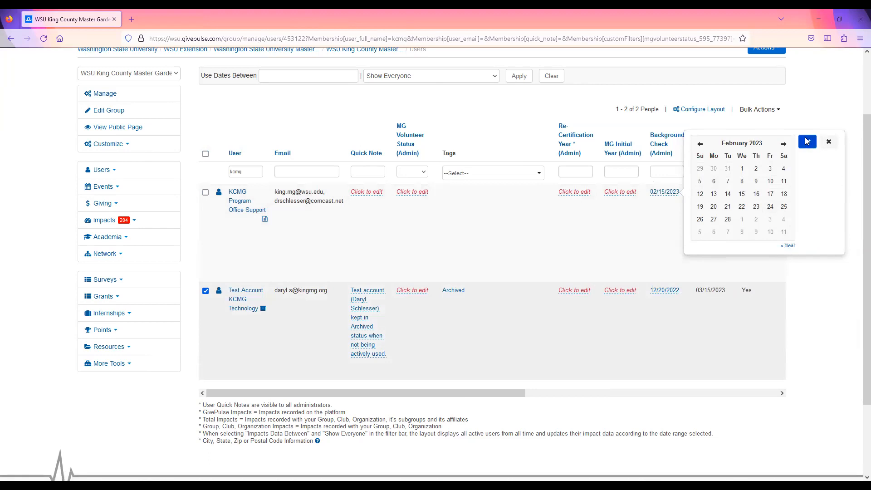
click(665, 290)
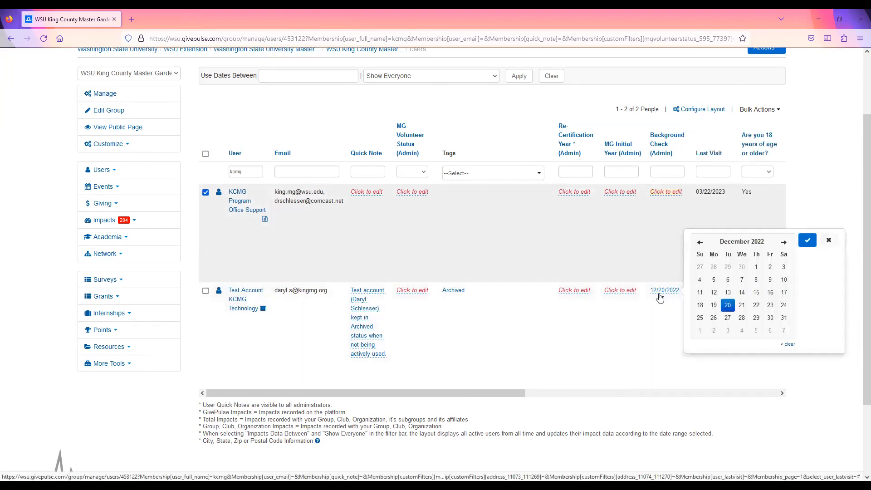
click(791, 345)
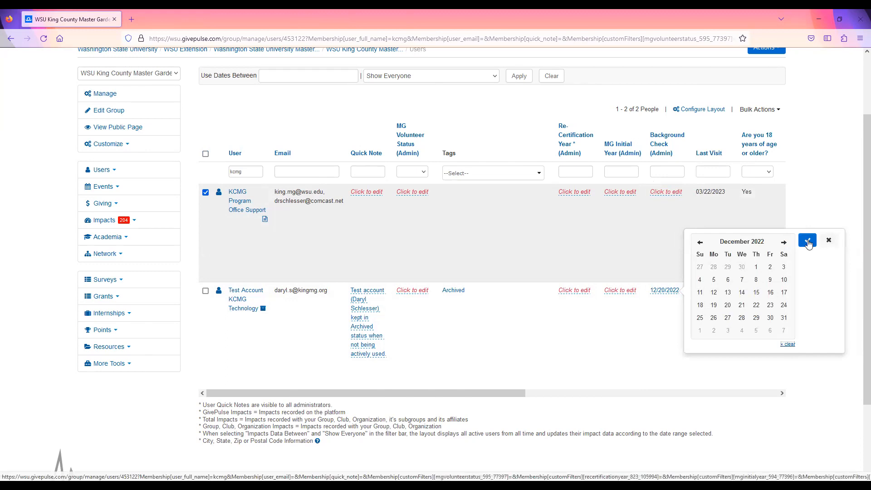
click(808, 241)
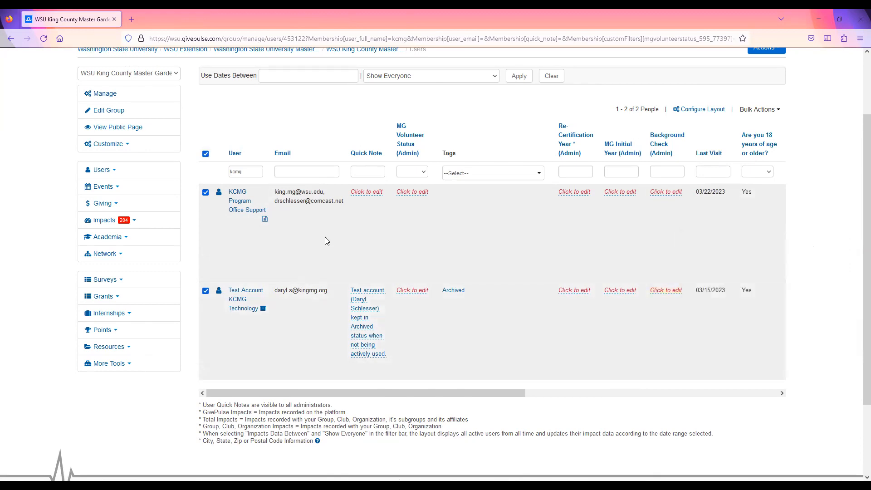
In Microsoft Teams, download 2022_Template_Import_or_Update_WSU_MG_Users.csv from the GivePulse channel's User Upload folder and open it in Excel
click(218, 254)
click(259, 357)
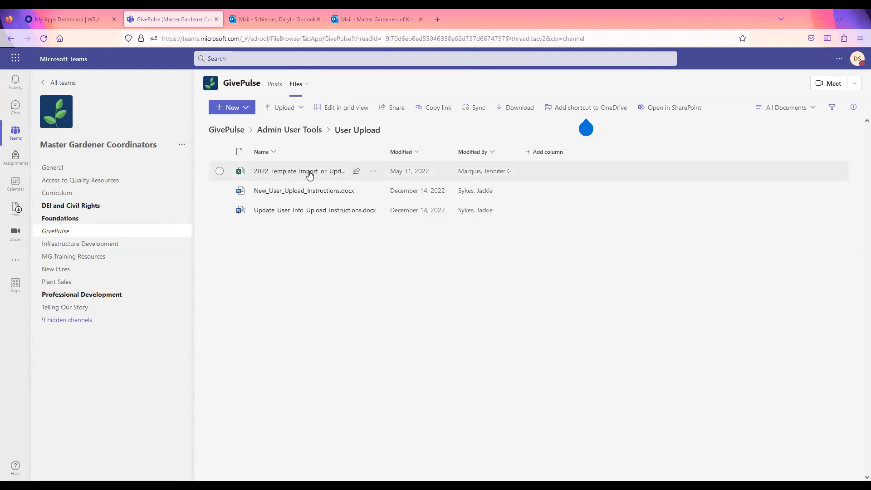
click(373, 172)
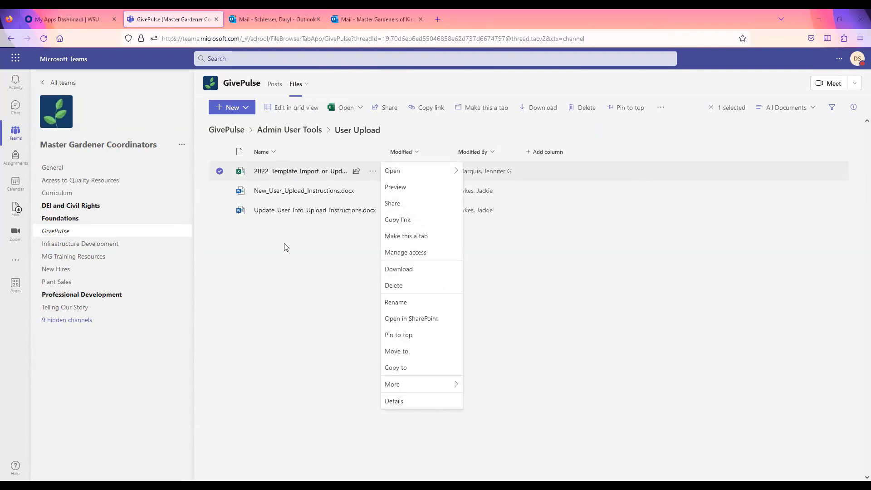
click(399, 271)
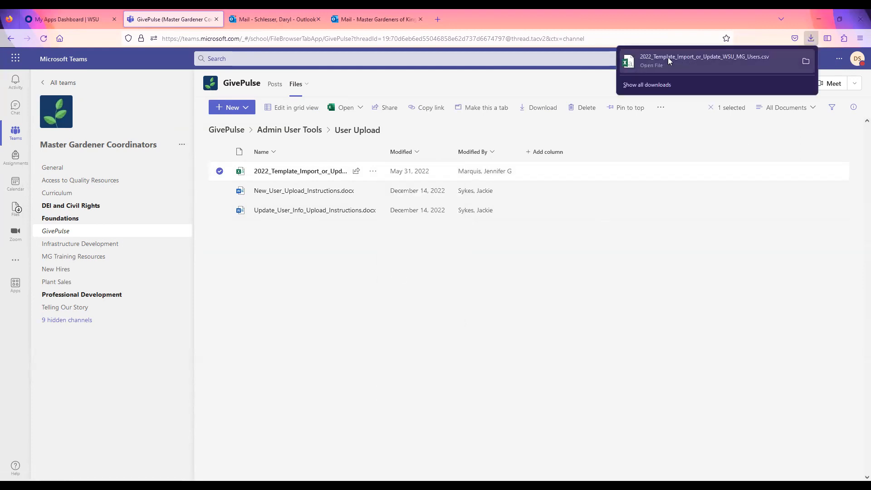
click(668, 61)
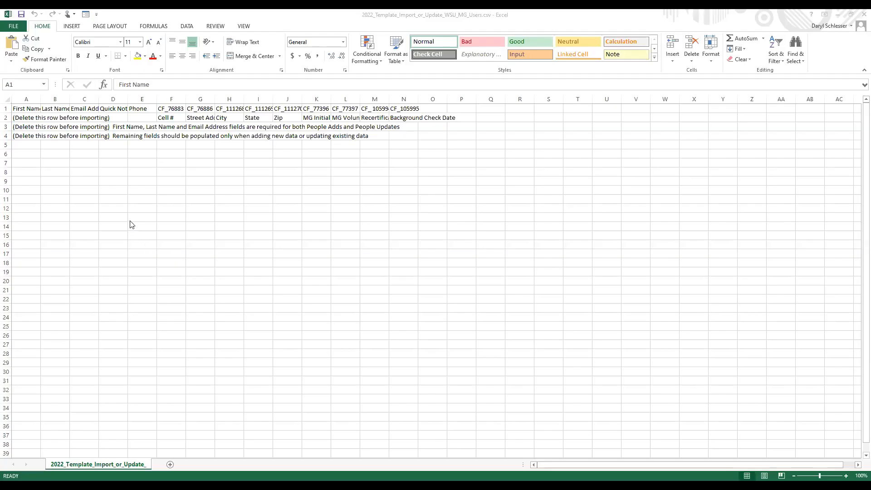
Examine the import template's row 1 column headers and the field descriptions beneath them in row 2
click(23, 111)
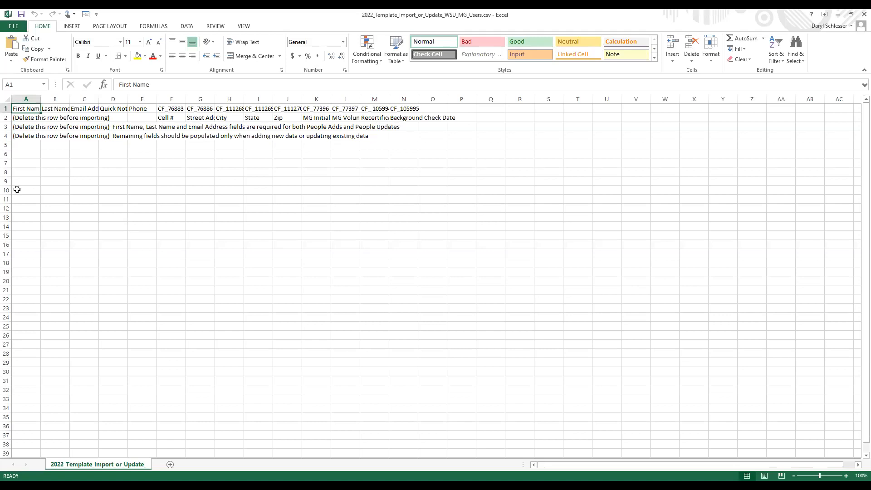
key(Right)
key(Right)
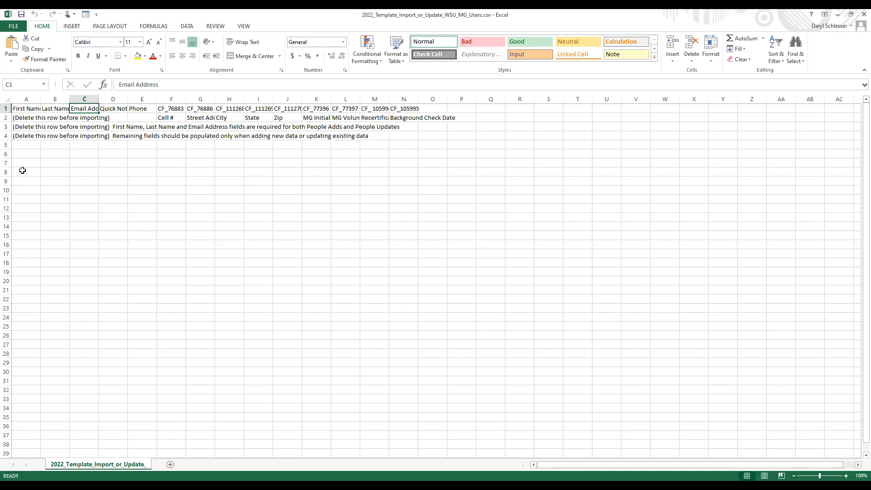
key(Down)
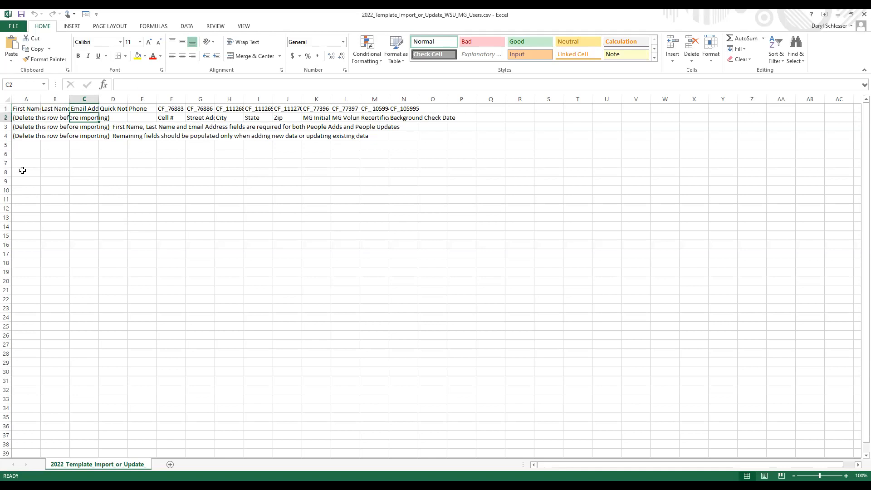
key(Left)
key(Left)
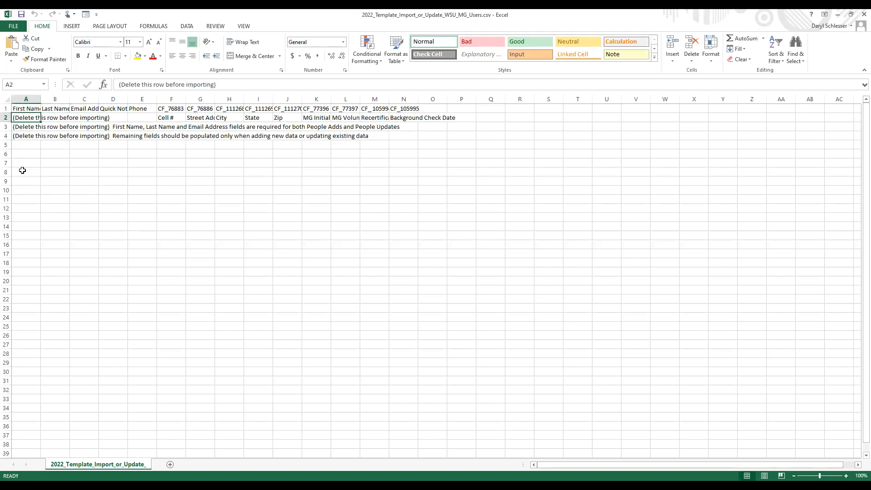
key(Right)
key(Right)
key(Right)
key(Right)
key(Right)
key(Right)
key(Right)
key(Right)
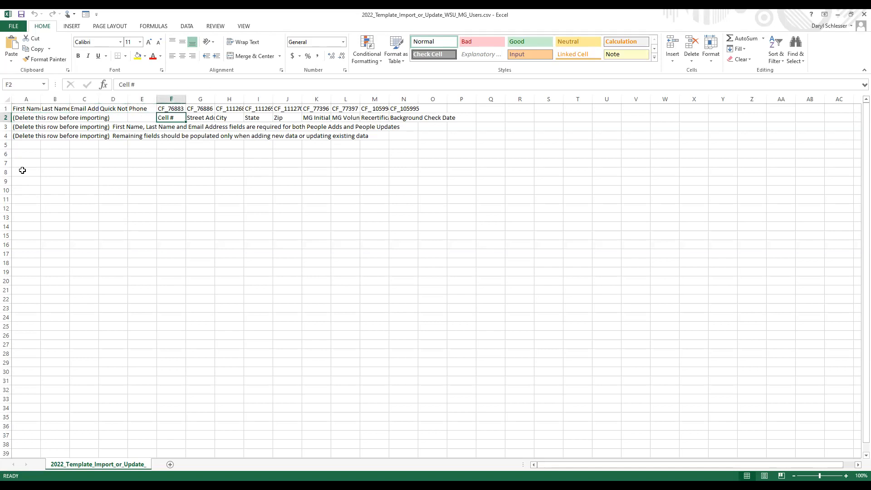
key(Right)
key(Right)
key(Right)
key(Right)
key(Right)
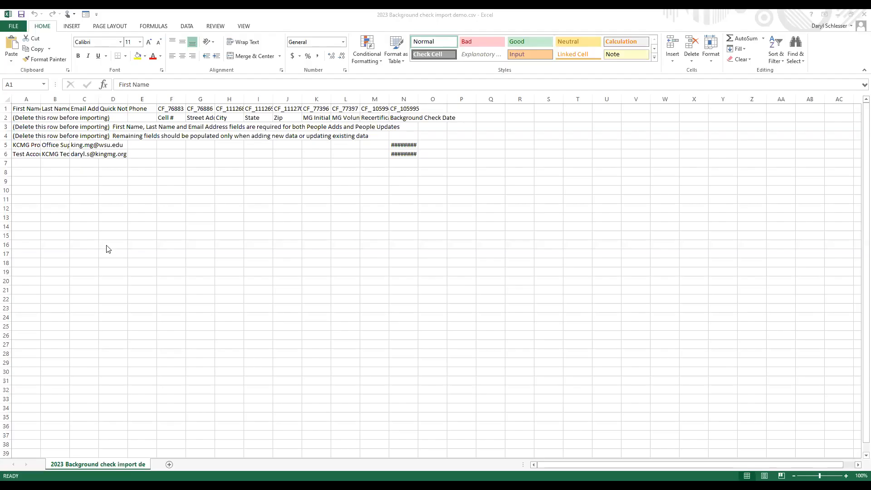
Review the user entries in rows 5 and 6 of the 2023 Background check import demo file, from names across to background check dates
click(15, 145)
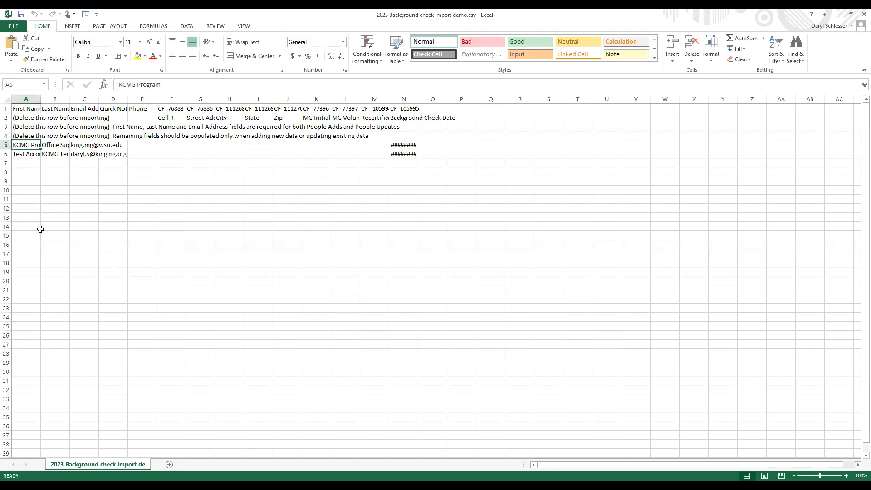
key(Tab)
key(Tab)
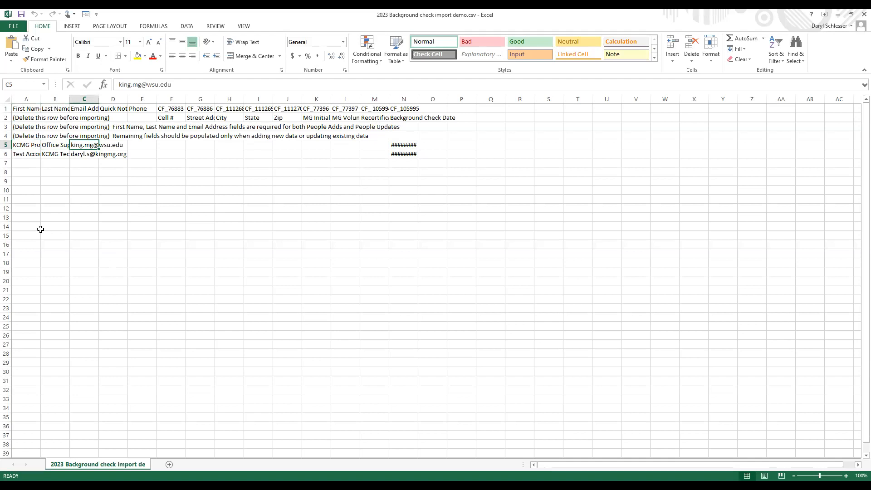
key(Tab)
key(Tab)
key(Tab)
key(Tab)
key(Tab)
key(Tab)
key(Tab)
key(Tab)
key(Tab)
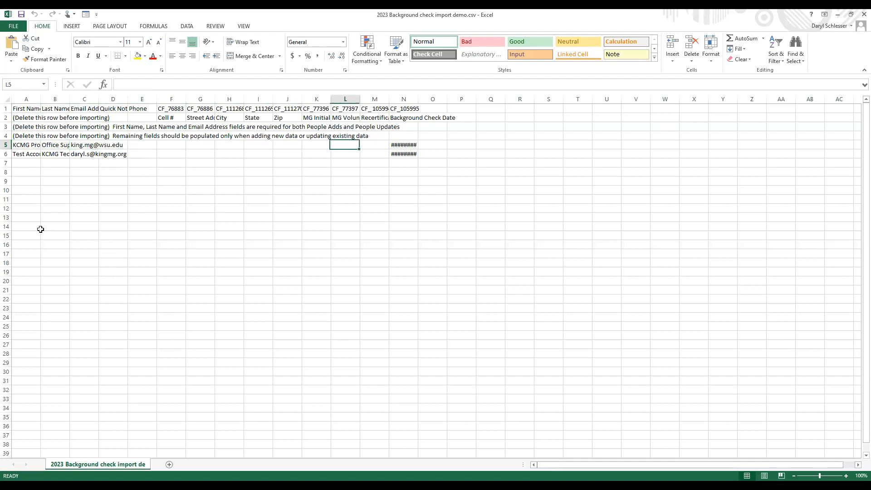
key(Tab)
key(Tab)
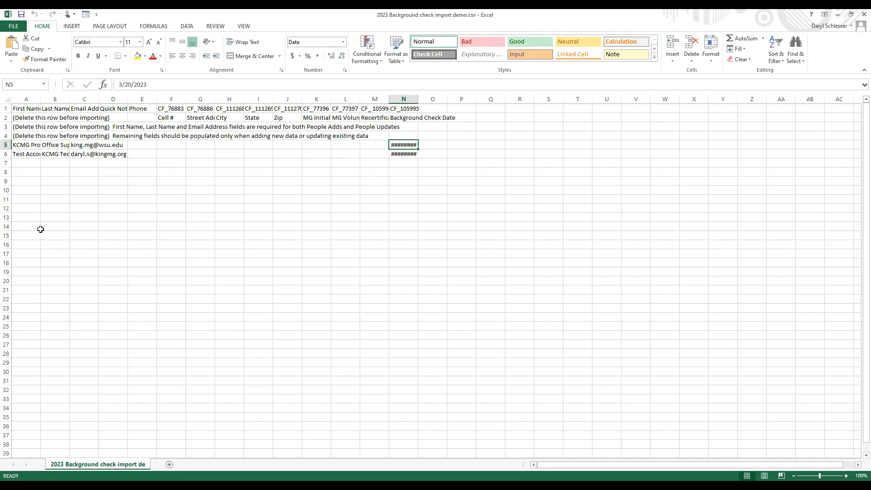
key(Down)
key(Down)
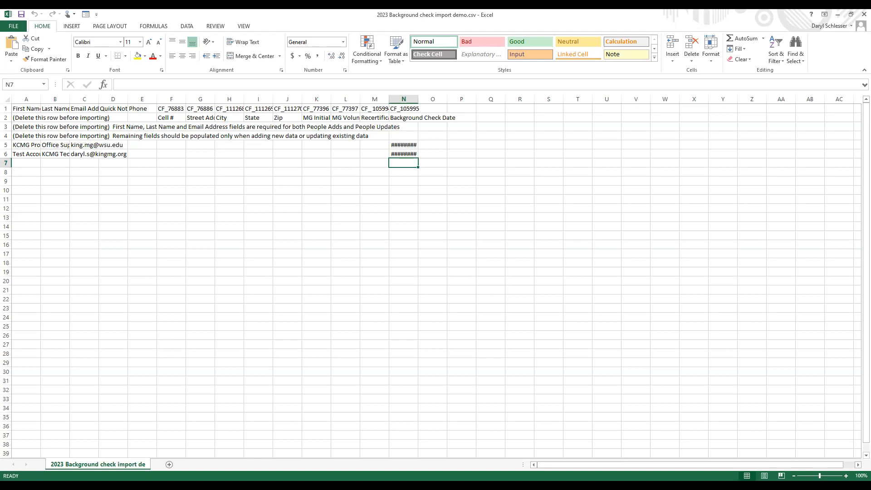
Read the instruction notes in rows 2 to 4 and check the background check dates in cells N5 and N6
click(14, 126)
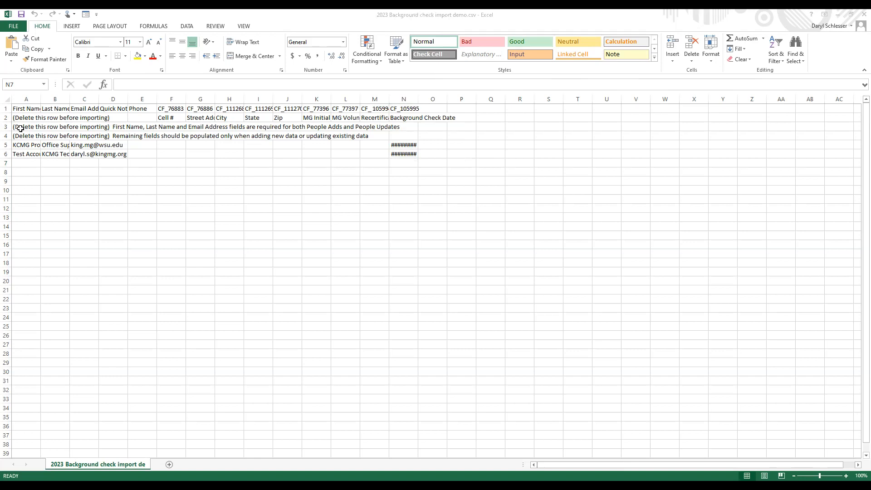
click(23, 118)
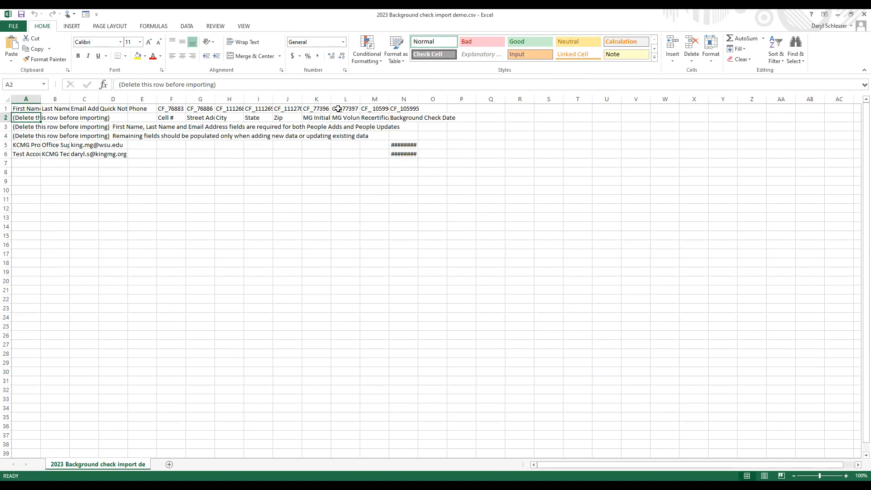
click(21, 127)
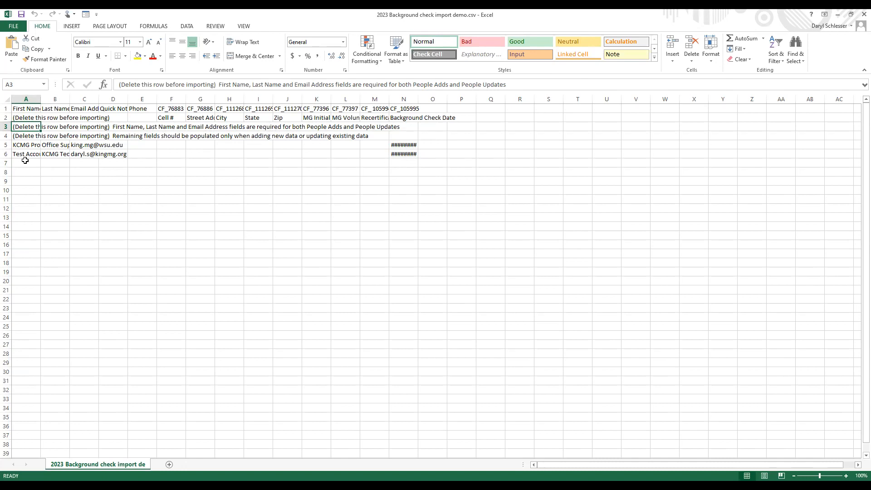
click(17, 135)
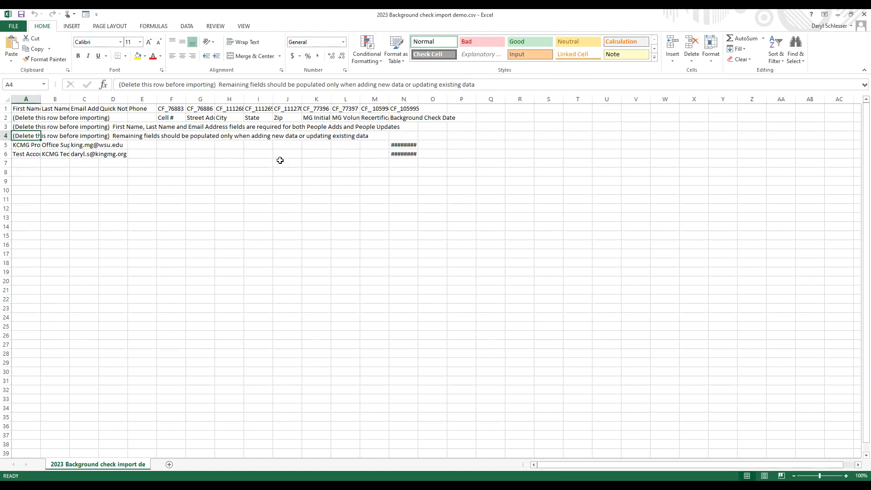
click(403, 145)
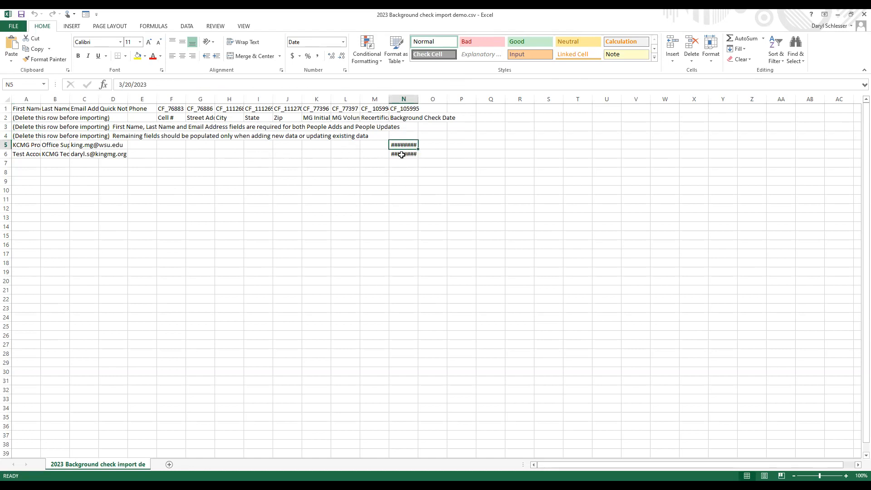
key(Down)
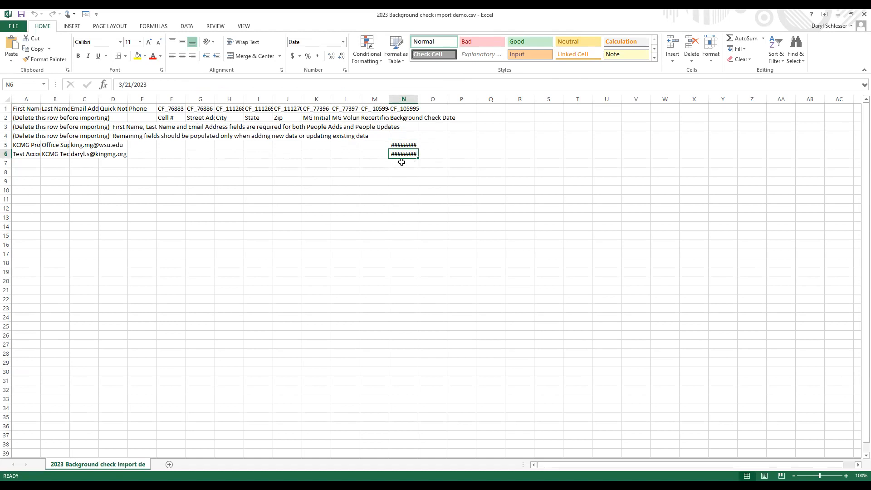
click(399, 145)
click(403, 162)
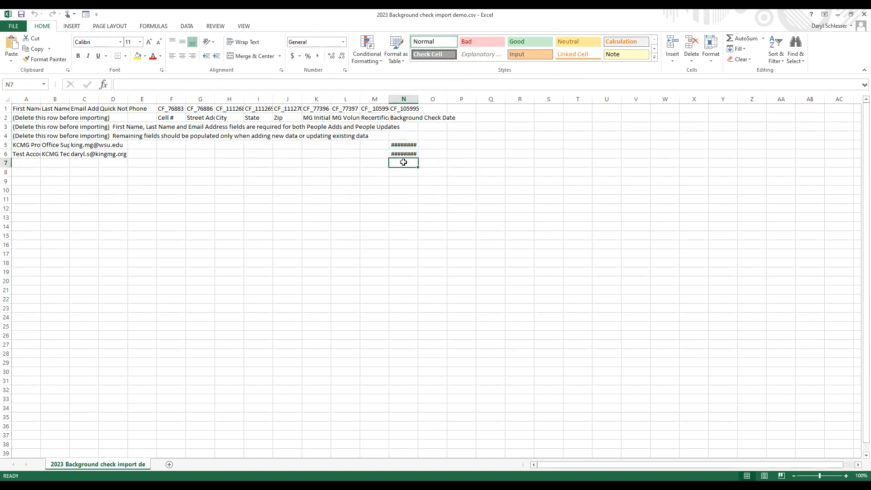
click(26, 162)
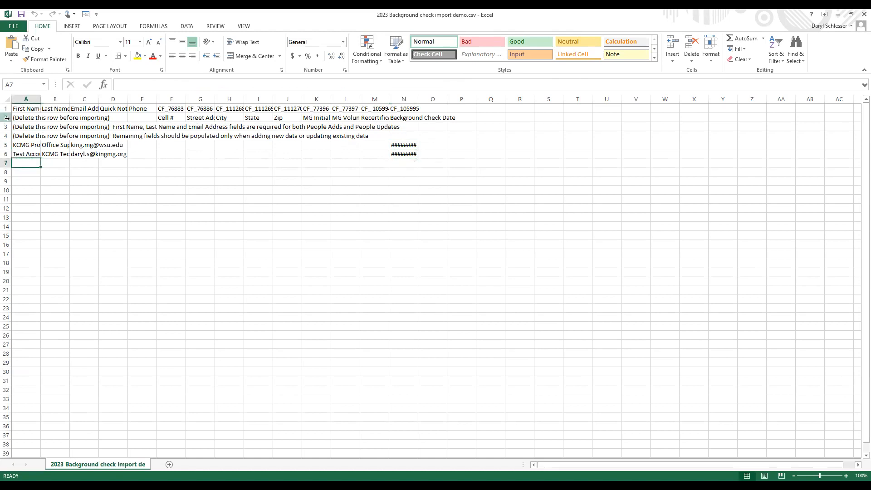
Delete instruction rows 2 to 4 so the user entries directly follow the header row
drag(7, 118, 4, 135)
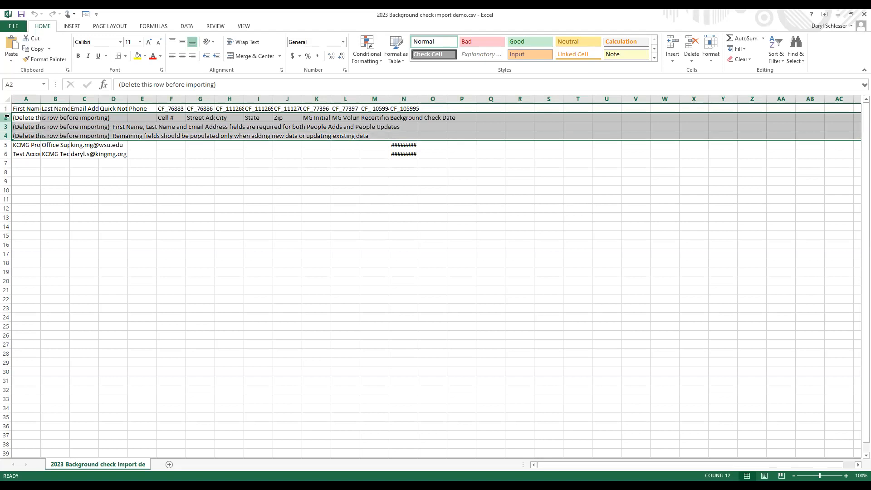
right_click(7, 117)
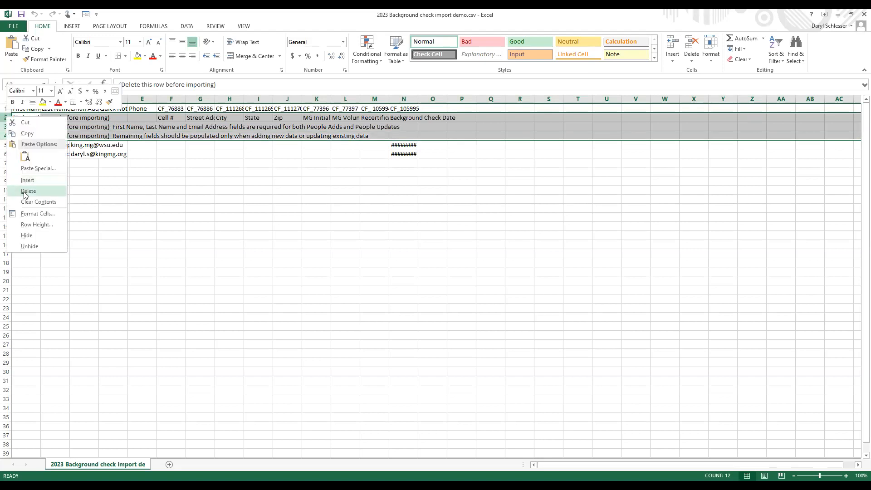
click(25, 191)
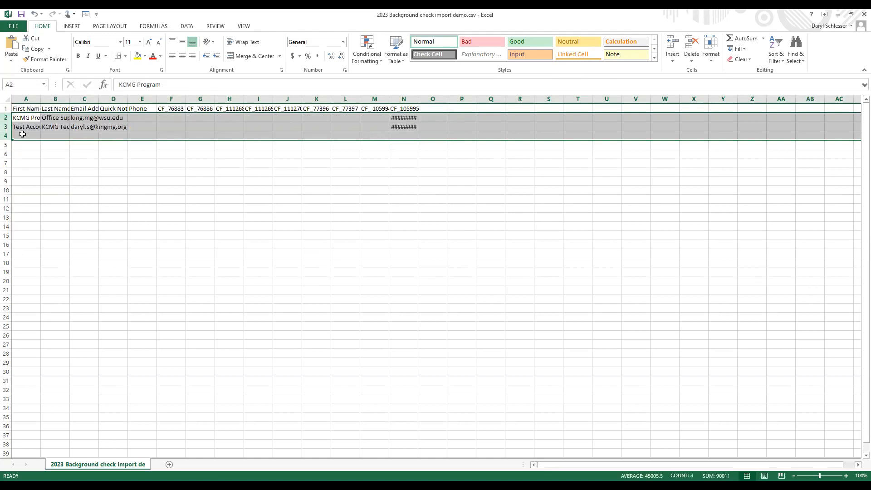
click(25, 136)
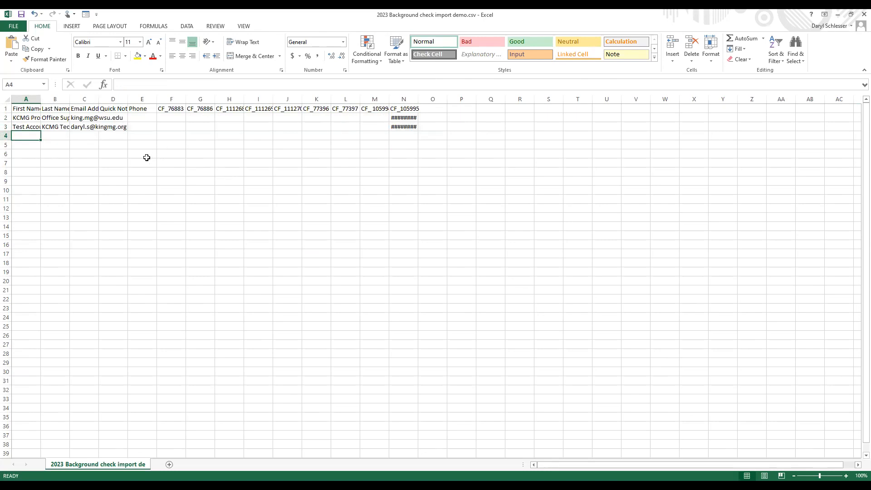
Save the file to the Desktop as 2023 Background check import demo.csv in CSV (Comma delimited) format, replacing the existing copy
click(11, 26)
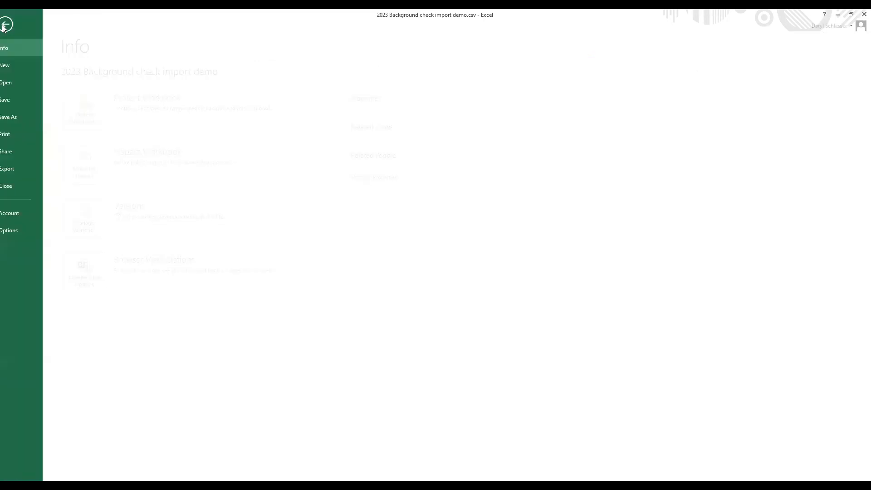
click(18, 116)
click(243, 105)
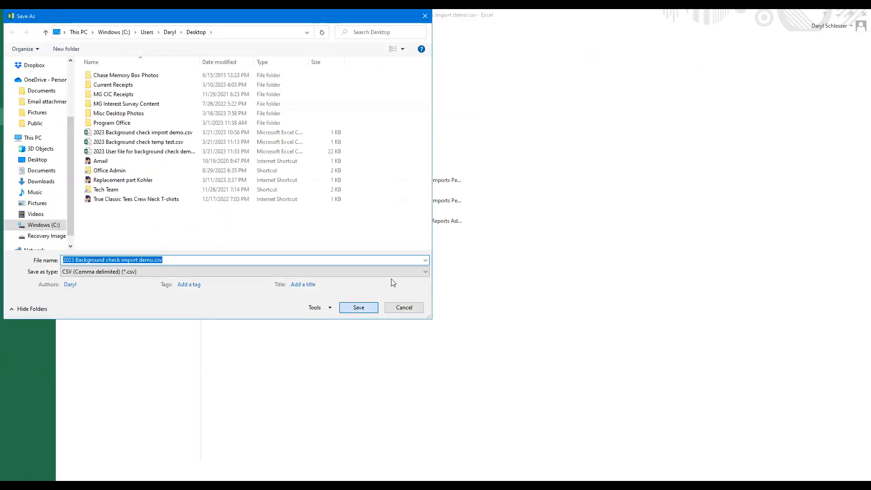
key(Return)
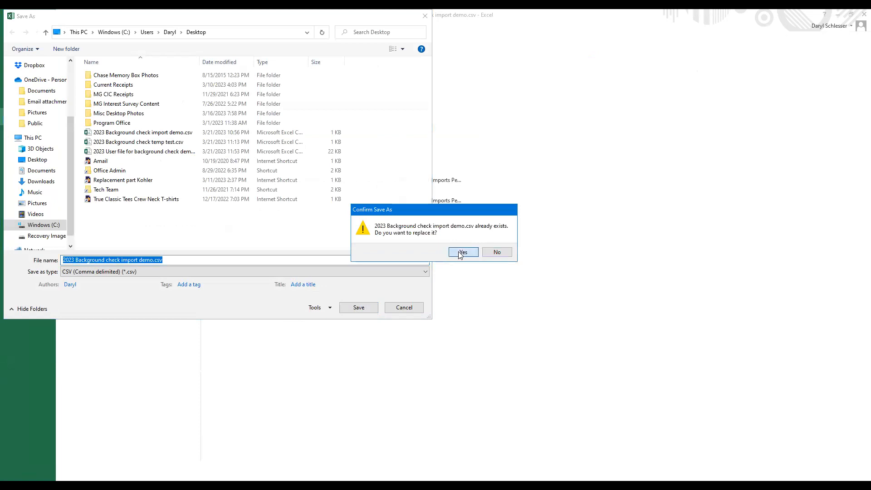
click(460, 254)
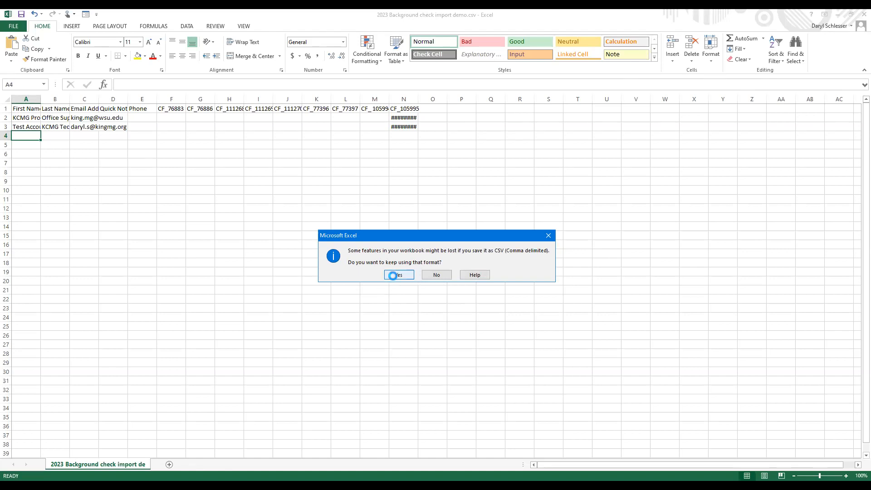
click(393, 275)
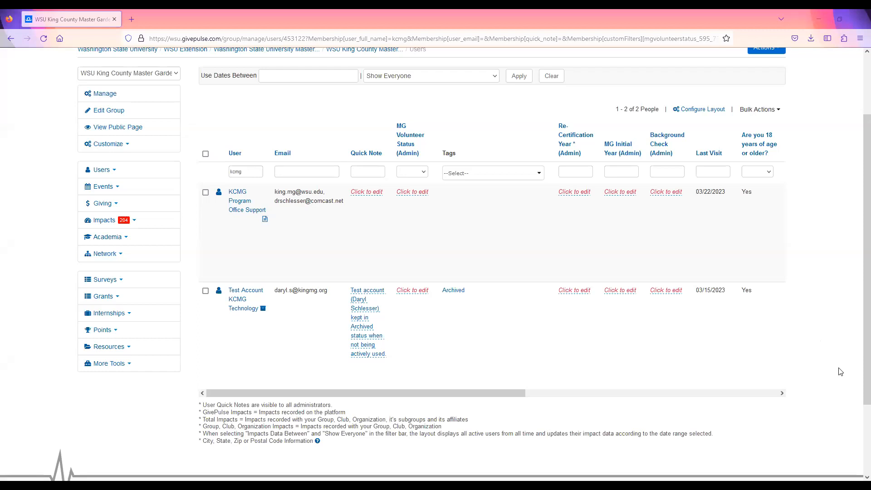
Switch to GivePulse in the browser and open the CSV import page for adding multiple users to WSU King County Master Gardeners
scroll(839, 372, up, 3)
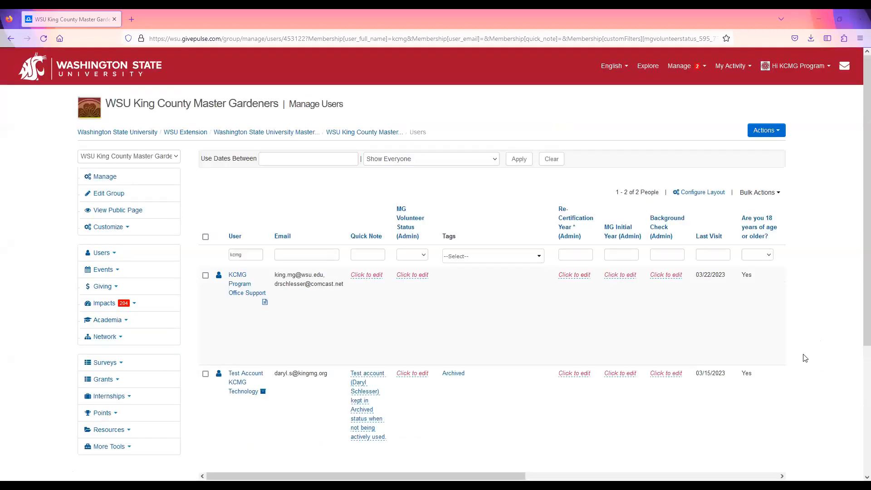
click(101, 257)
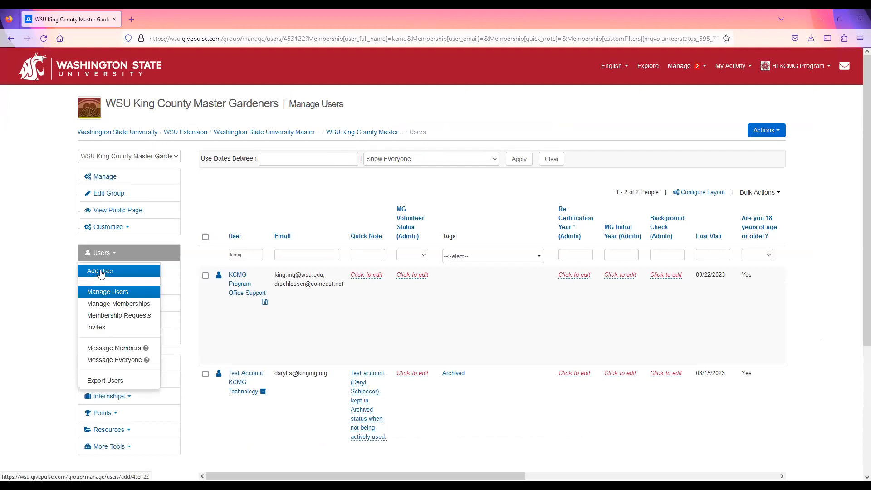
click(101, 274)
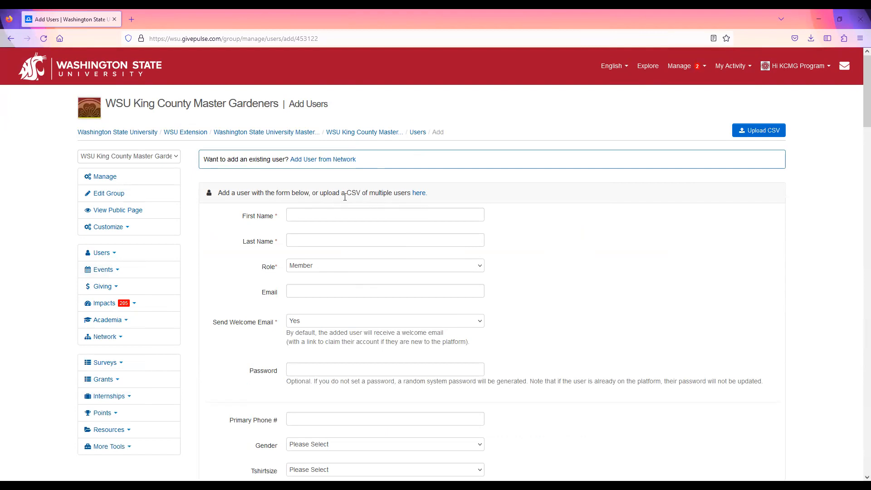
click(418, 194)
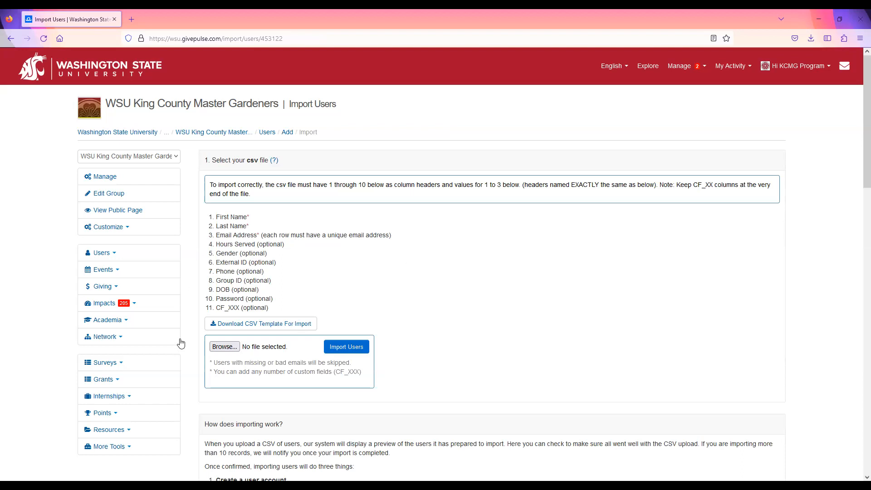
Upload 2023 Background check import demo.csv from the Desktop and load its users into the import preview
click(224, 348)
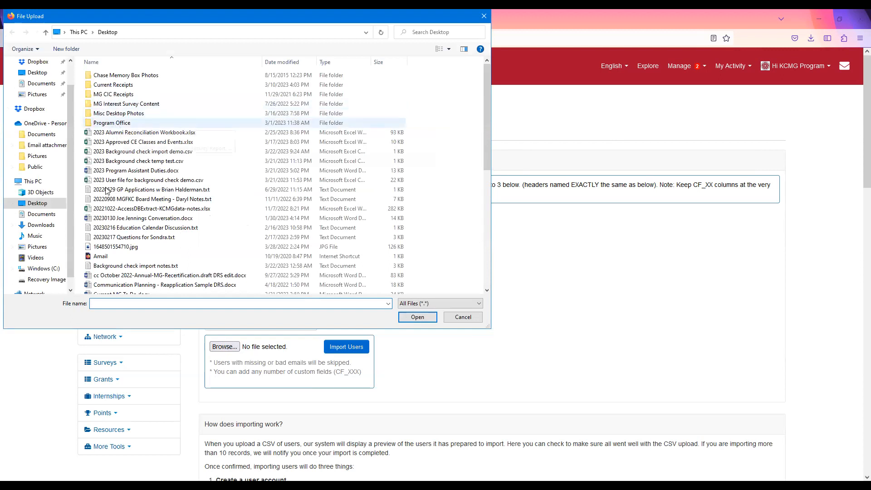
click(113, 153)
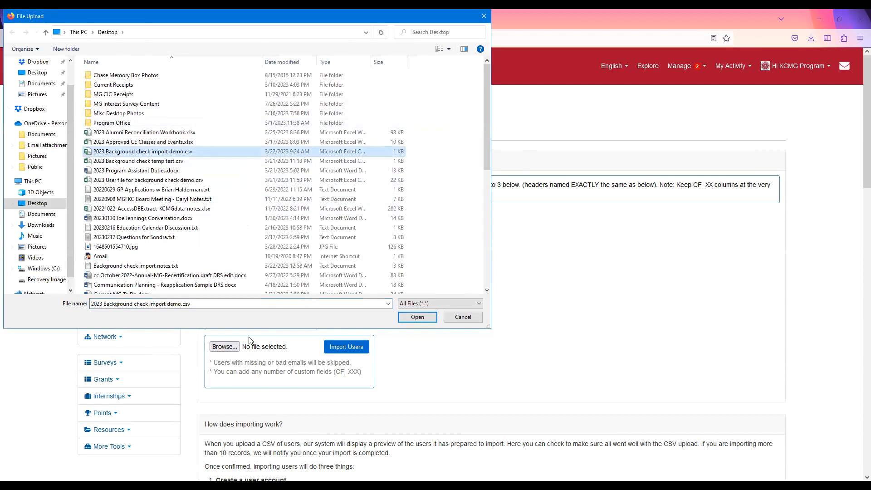
click(409, 319)
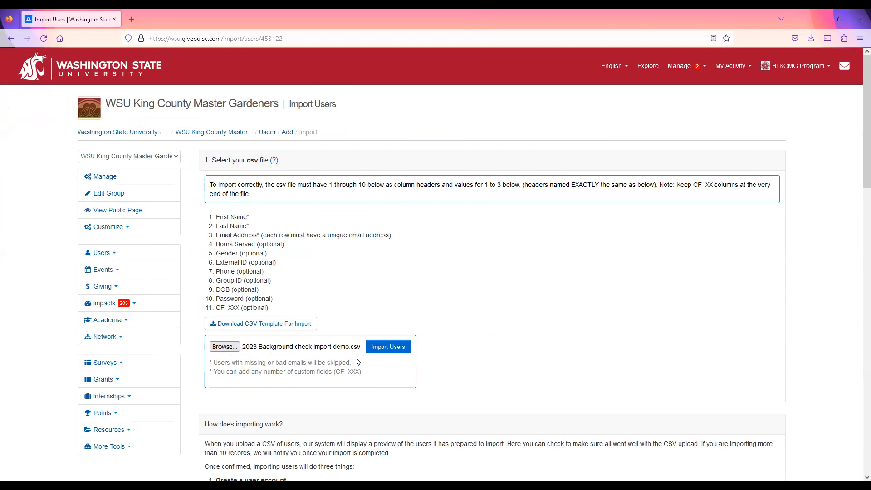
click(388, 347)
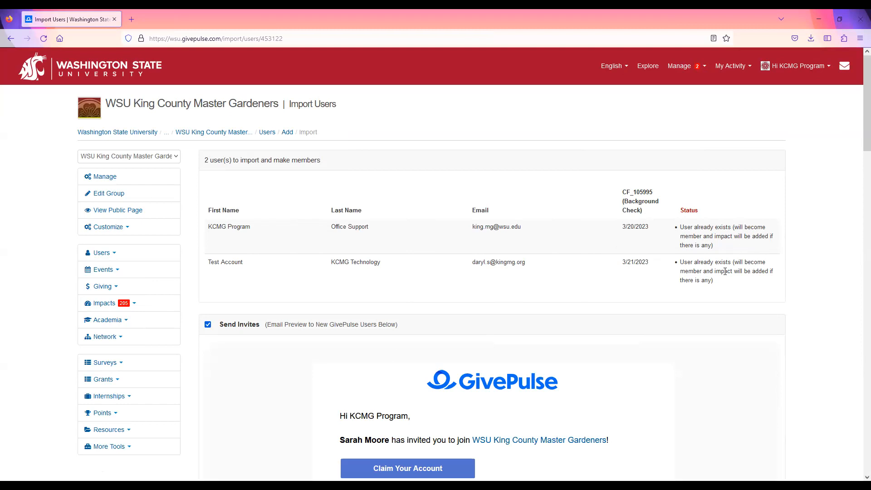
Turn off Send Invites for this import and review the previewed users with their background check dates
scroll(723, 275, down, 1)
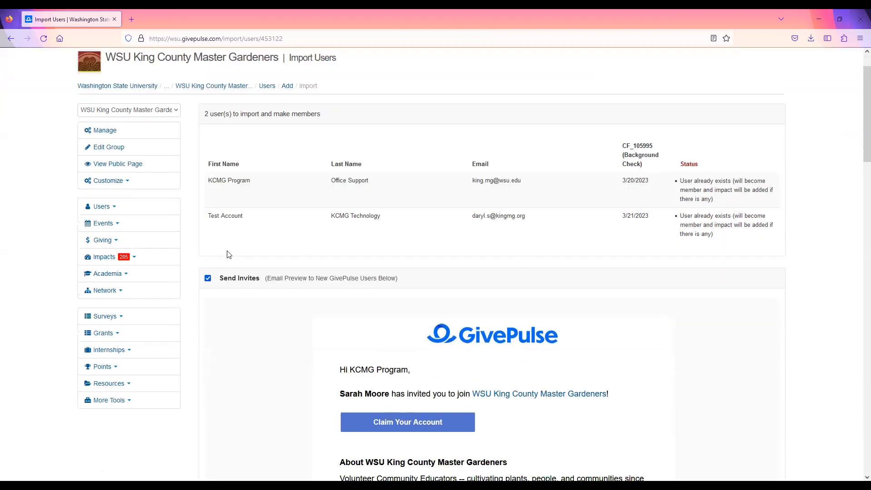
click(208, 280)
scroll(317, 336, down, 2)
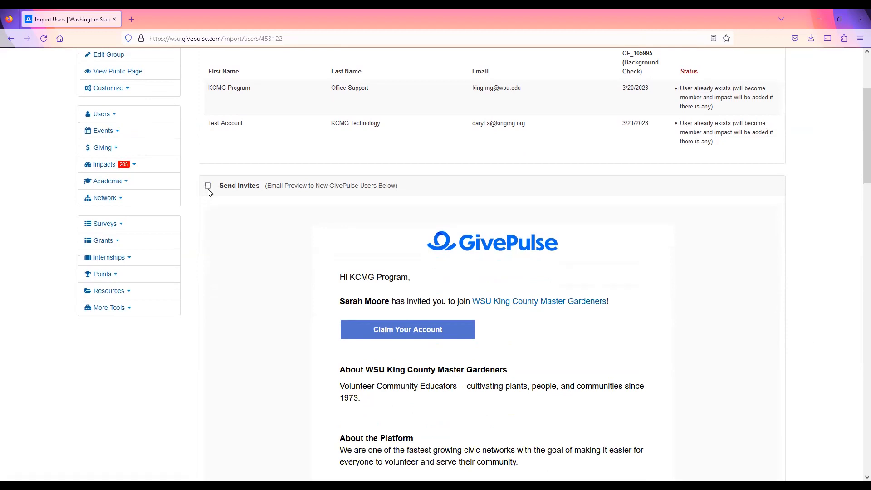
scroll(752, 304, up, 1)
scroll(753, 308, up, 2)
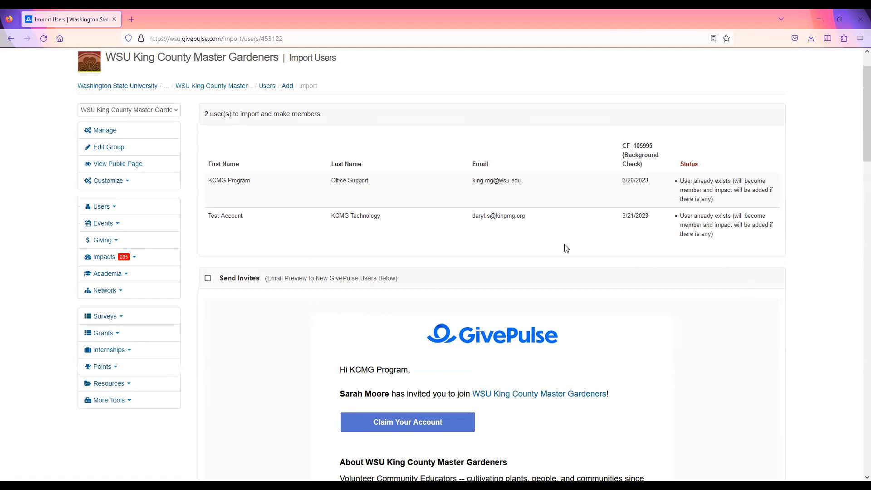
Confirm the import of the previewed users
scroll(637, 292, down, 3)
scroll(675, 300, down, 4)
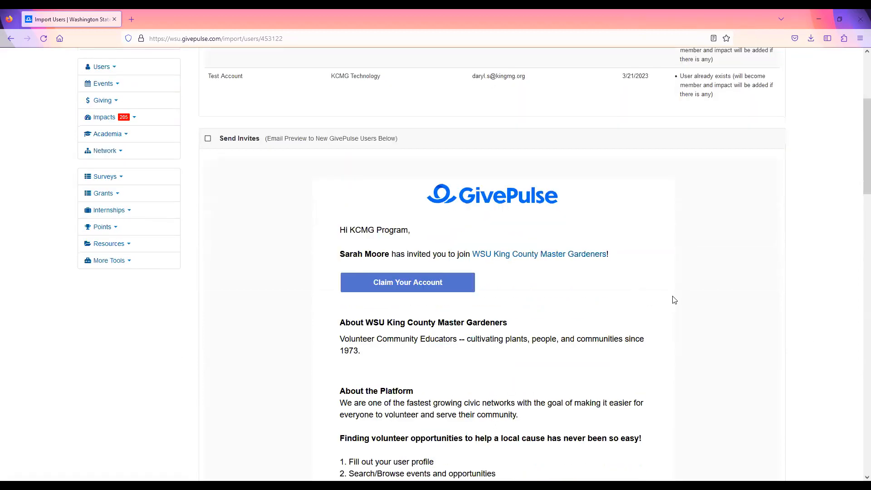
scroll(674, 300, down, 3)
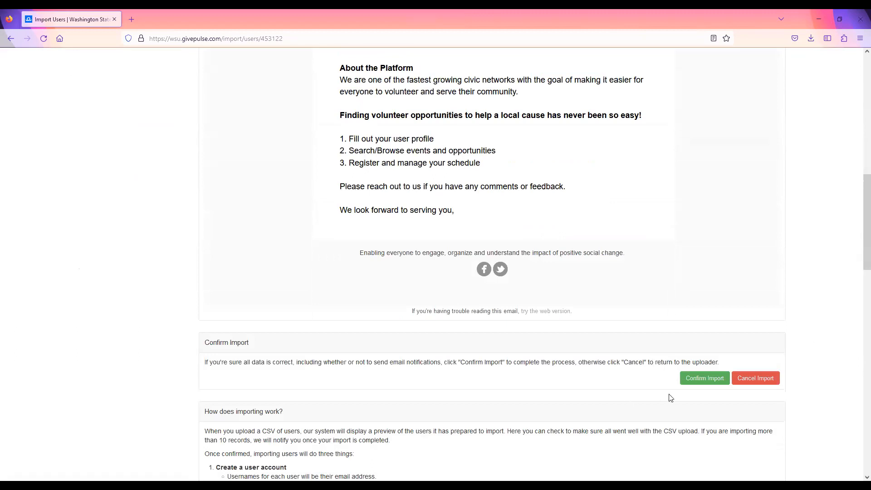
click(697, 377)
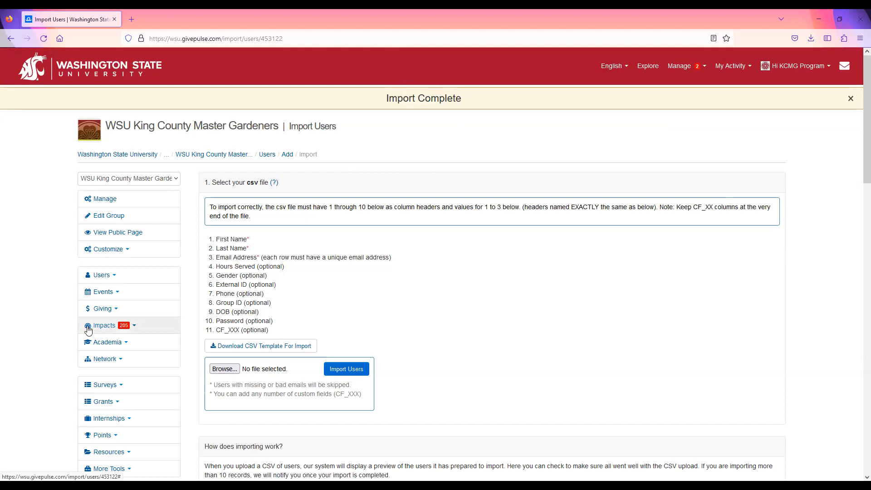
Return to the group's Manage Users list and check the background check dates of the imported users
click(103, 275)
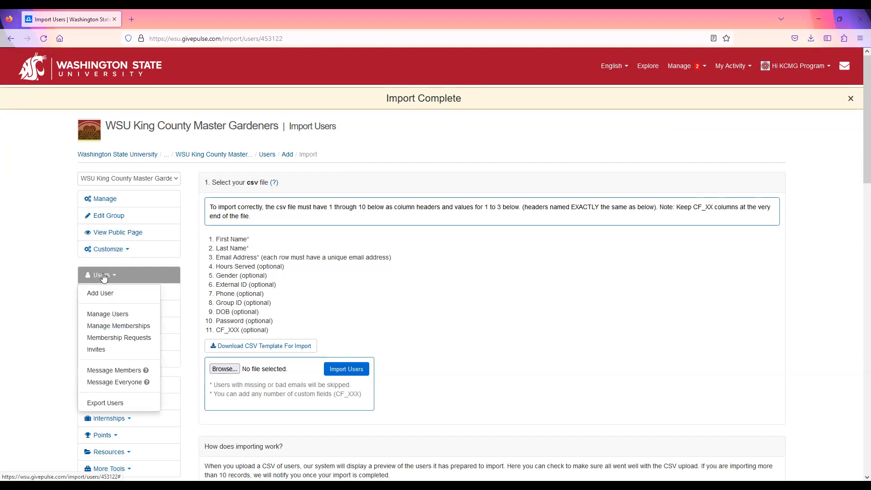
click(98, 315)
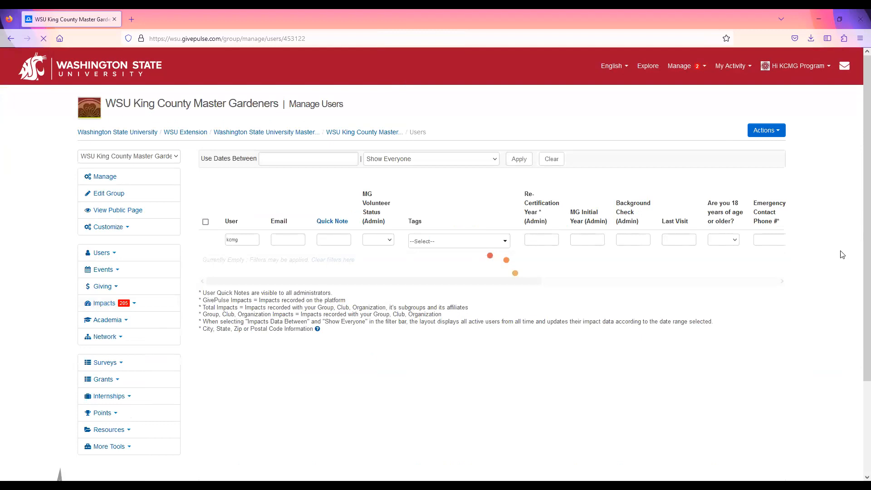
scroll(834, 273, down, 3)
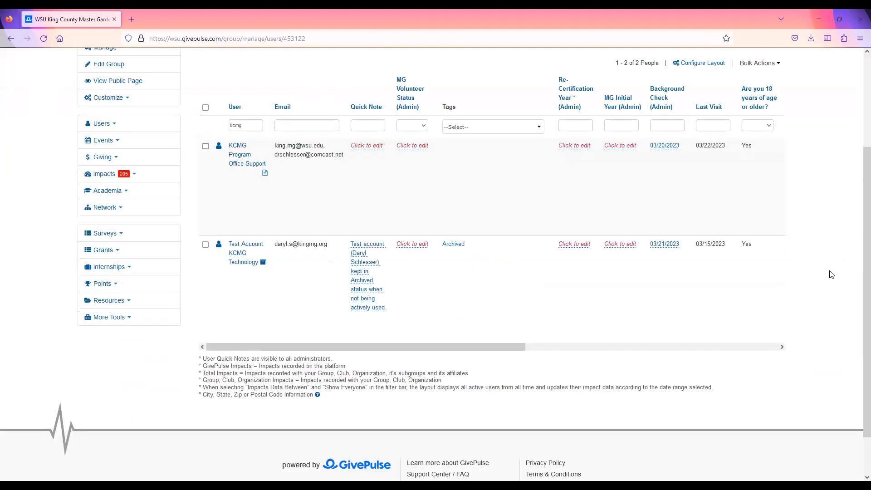
scroll(831, 274, up, 1)
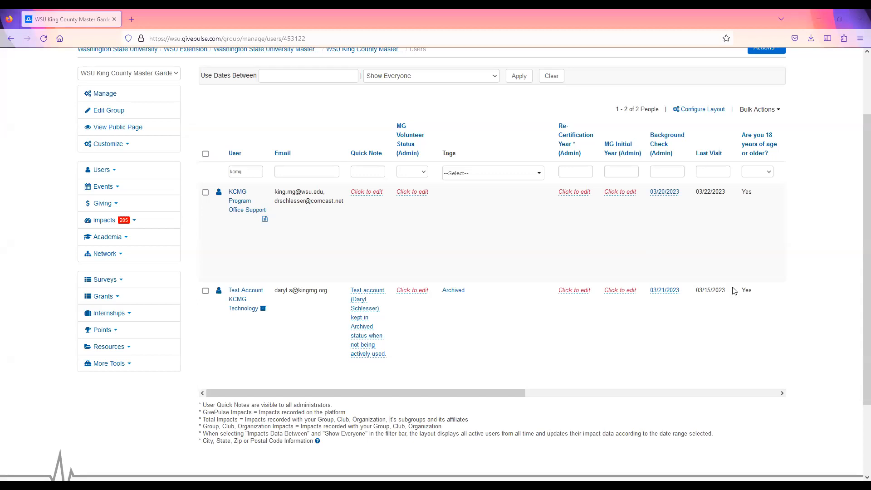
Filter the user list by a background check date of 3/20/2023
click(659, 171)
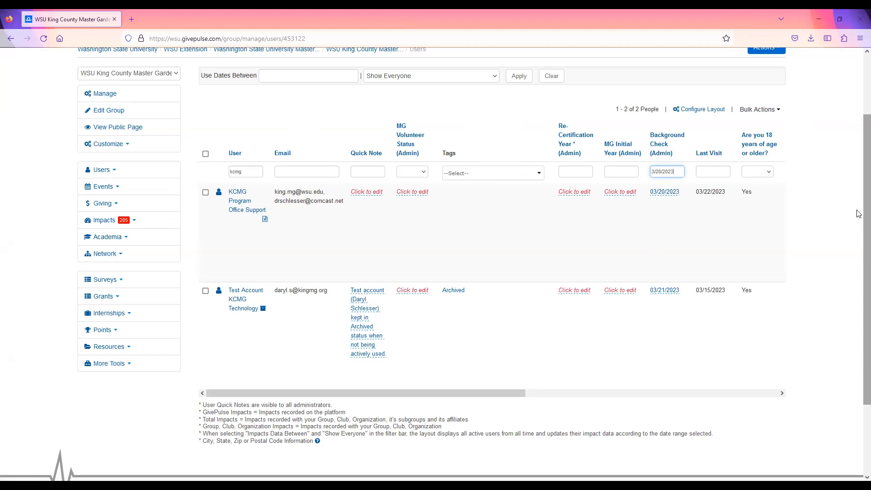
text(3/20/2023)
key(Return)
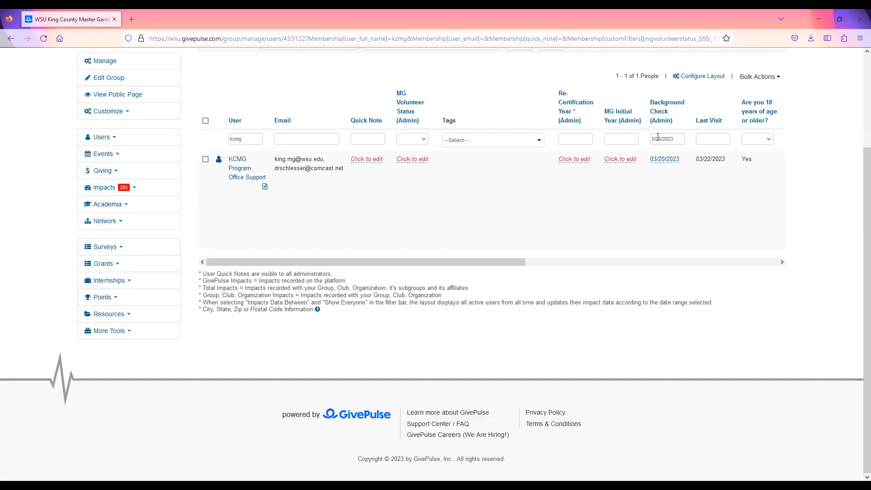
Extend the Background Check filter to the date range 3/20/2023 - 3/21/2023
click(677, 139)
text(- 3/21/2023)
key(Return)
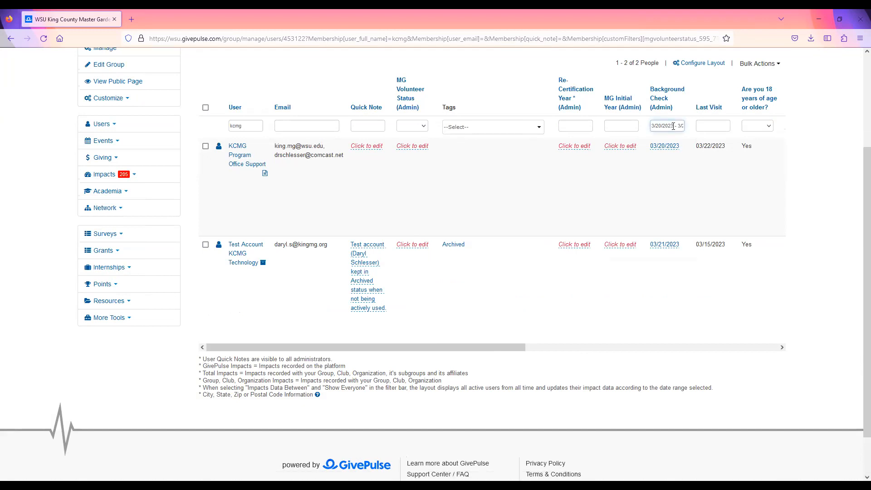
Clear the Background Check date filter from the user list
triple_click(674, 124)
key(BackSpace)
scroll(773, 222, up, 5)
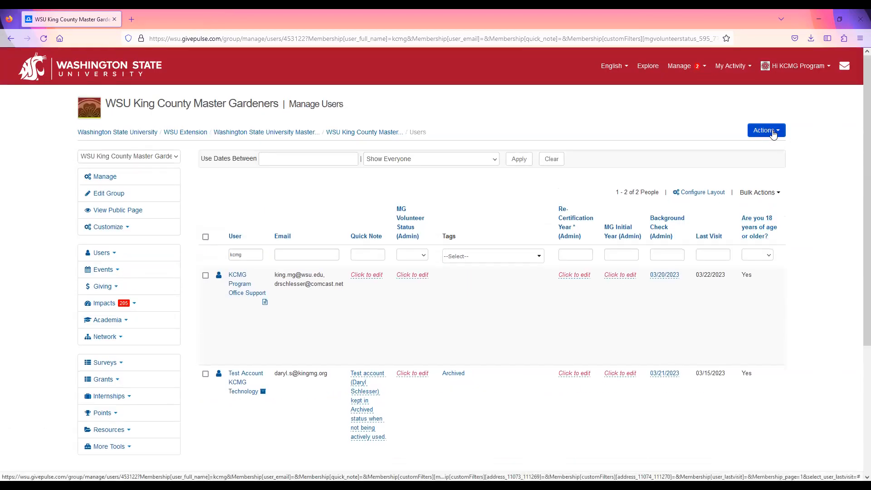
click(765, 133)
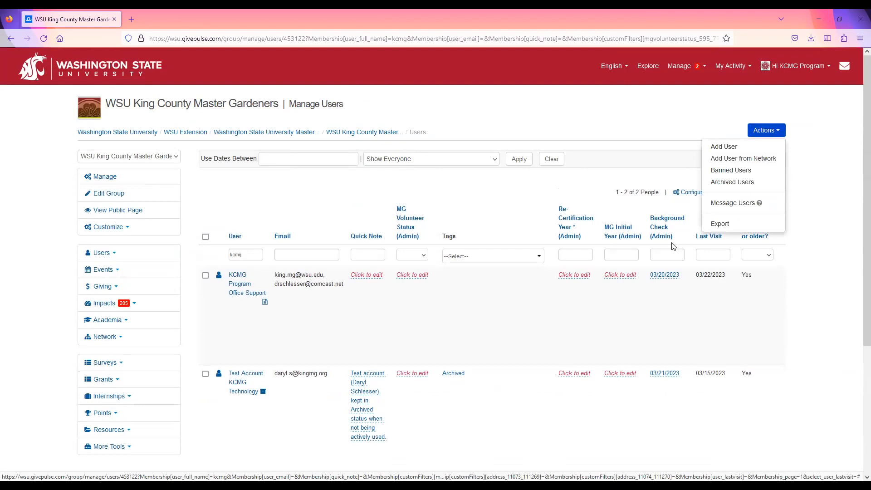
click(716, 225)
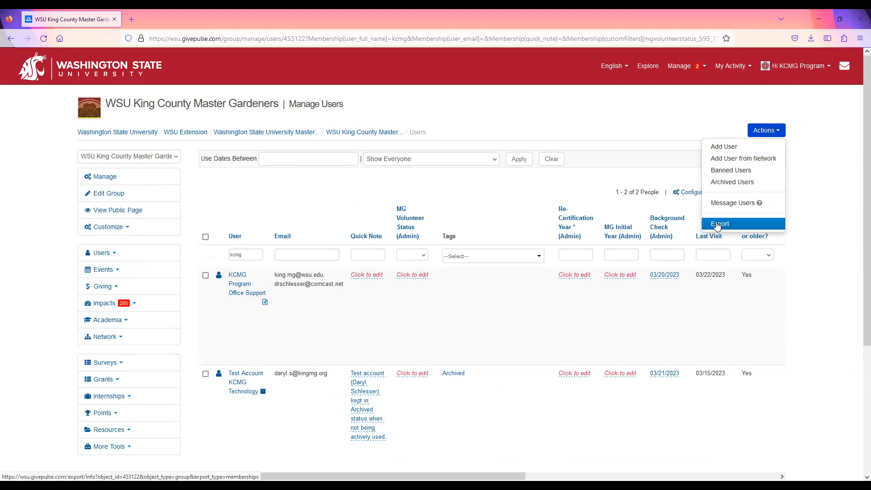
click(815, 234)
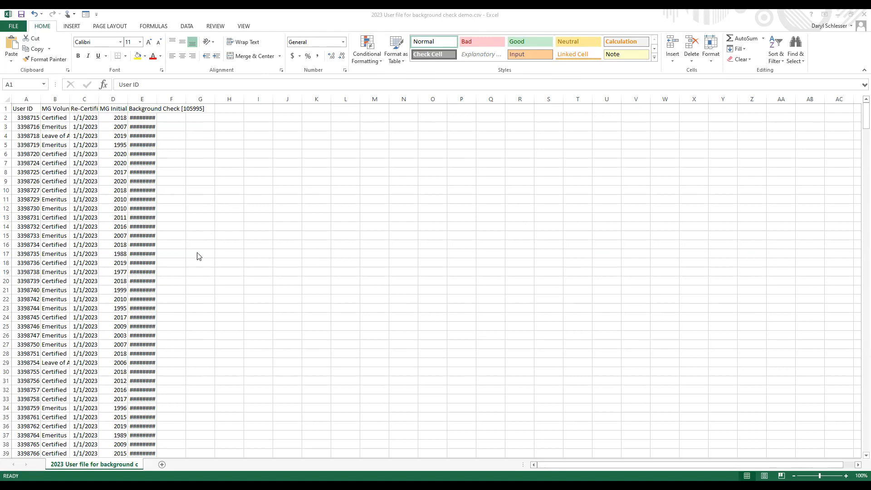
In Excel's 2023 User file for background check demo.csv, add filters to the header row of all the data from A1 to E512
click(23, 108)
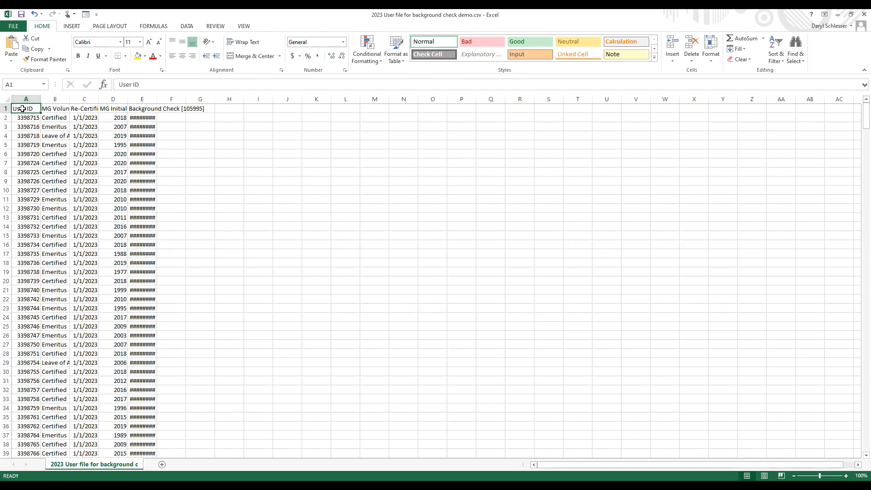
key(ctrl+shift+End)
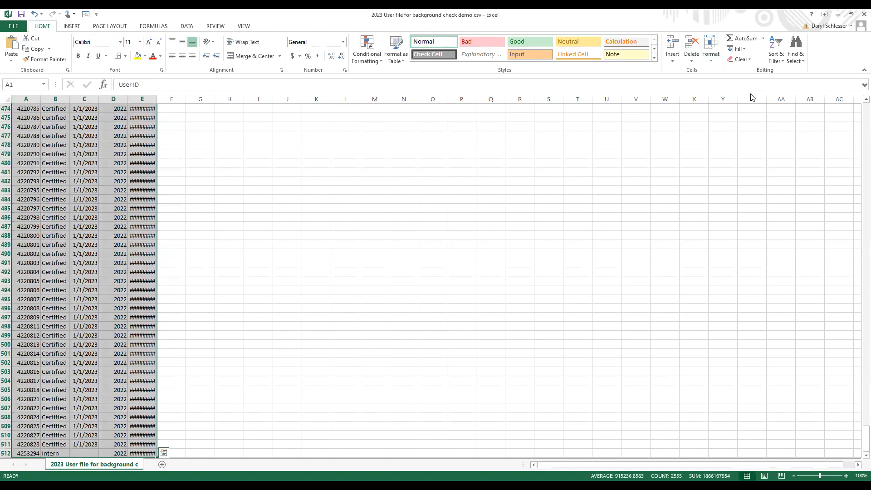
click(777, 46)
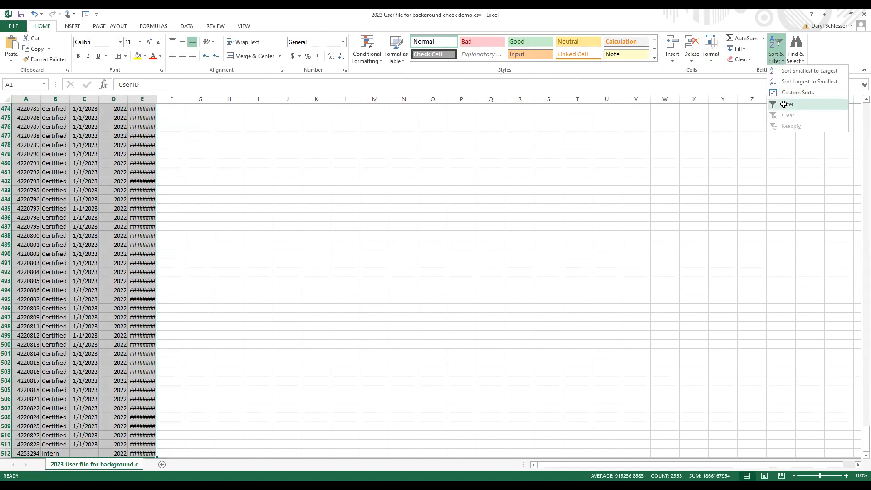
click(786, 106)
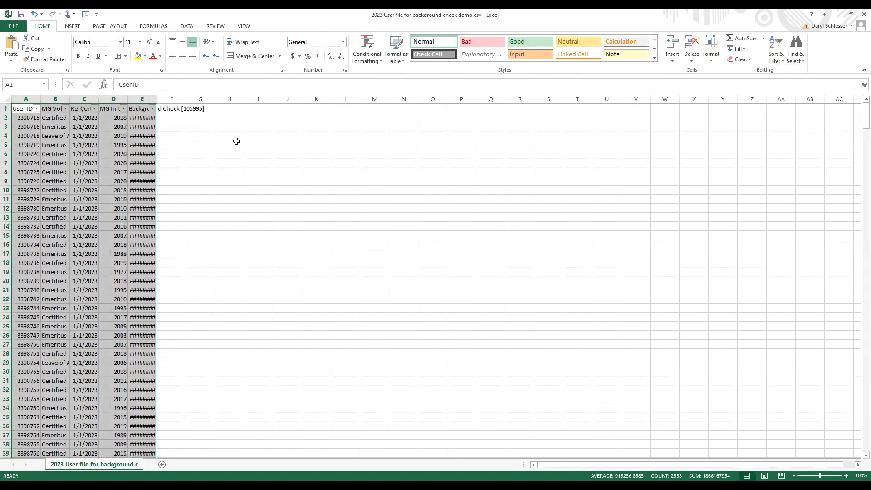
Auto-fit the widths of all columns in the sheet to their contents
click(6, 99)
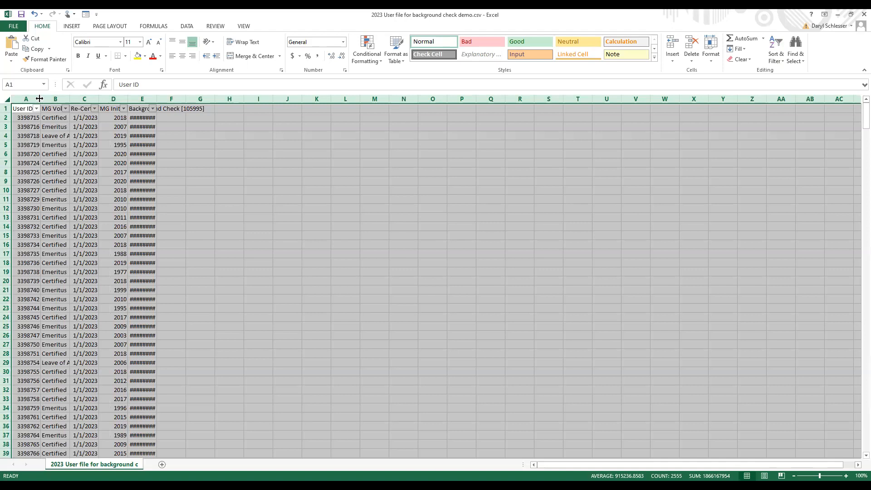
double_click(40, 98)
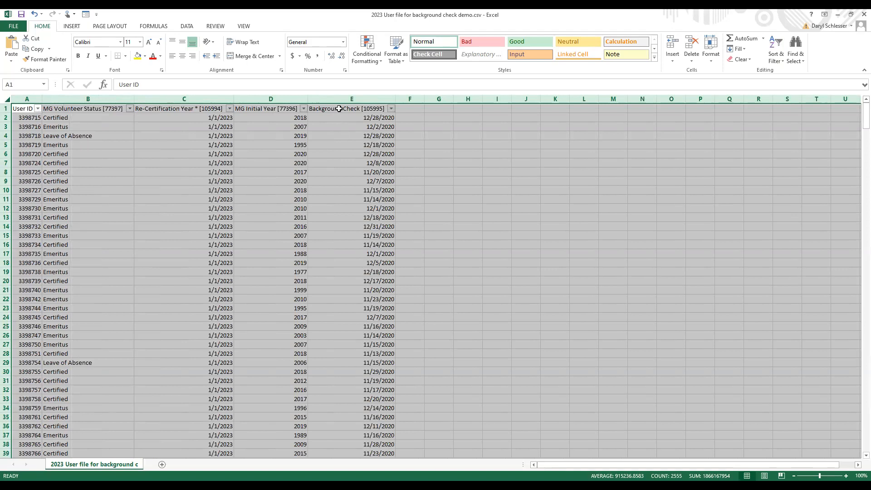
Filter the Background Check column to all of 2020 plus January and March 2021, excluding 2023, 2022, and November and December 2021
click(339, 109)
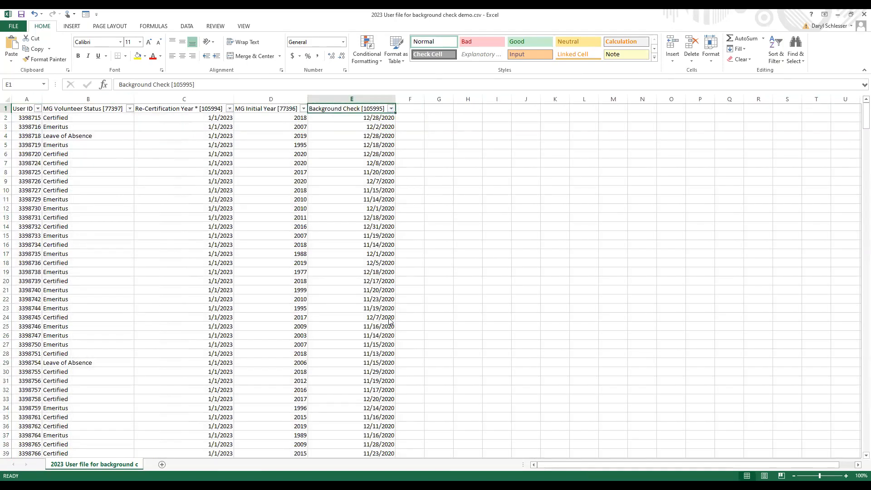
key(alt+Down)
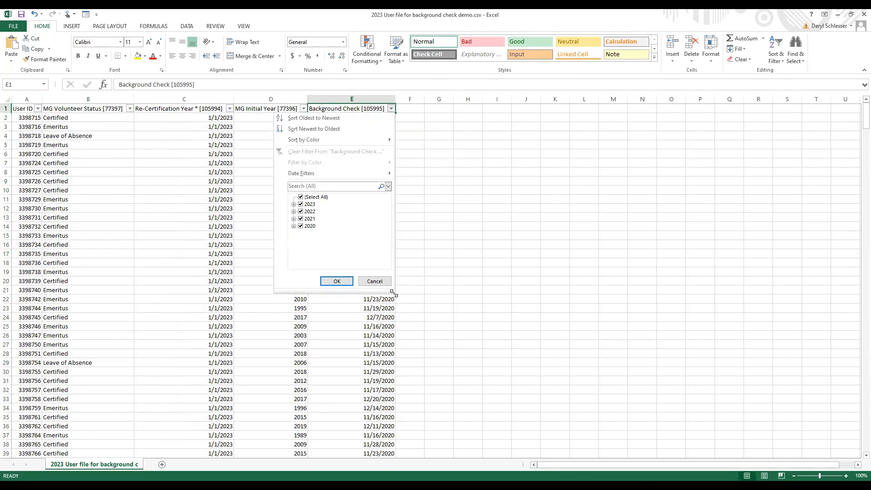
drag(393, 293, 462, 353)
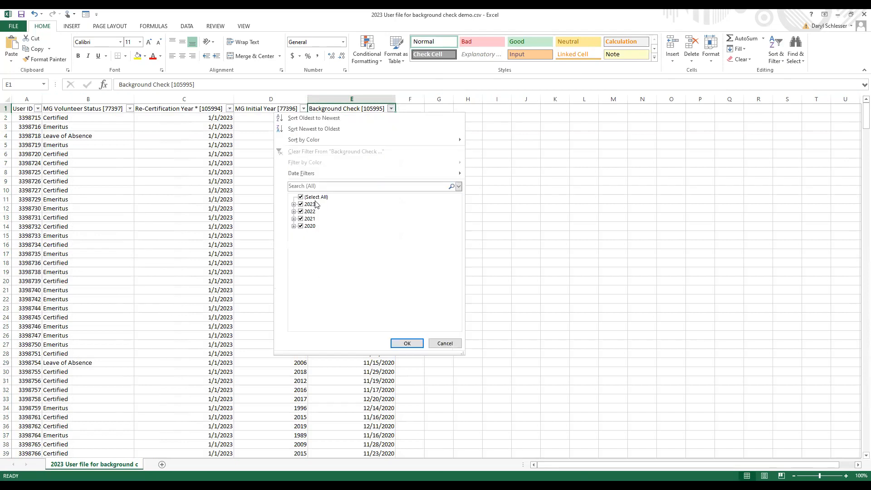
click(294, 227)
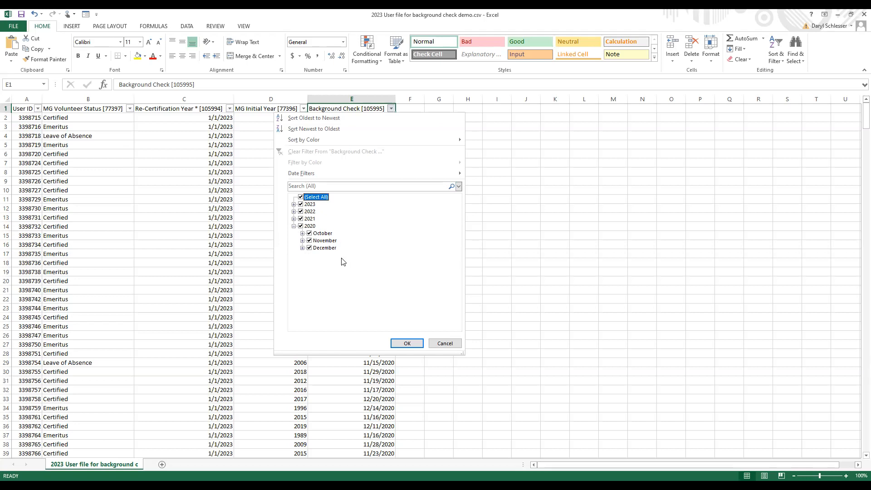
click(293, 219)
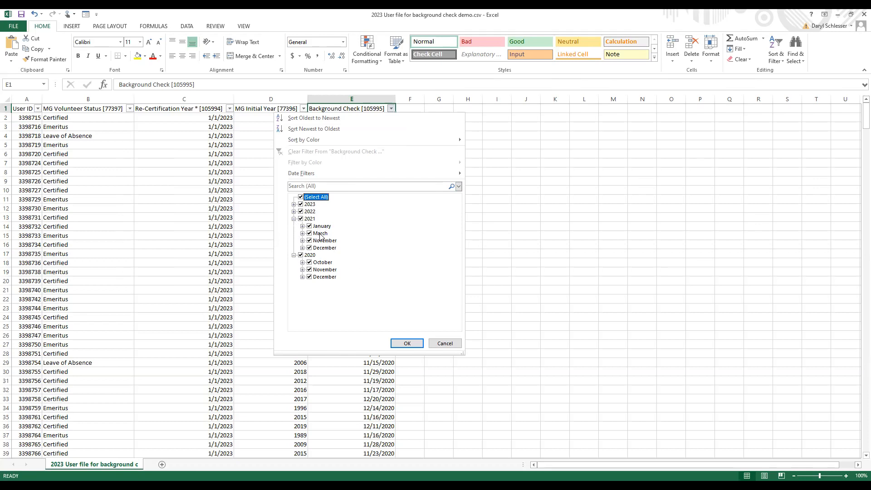
click(300, 204)
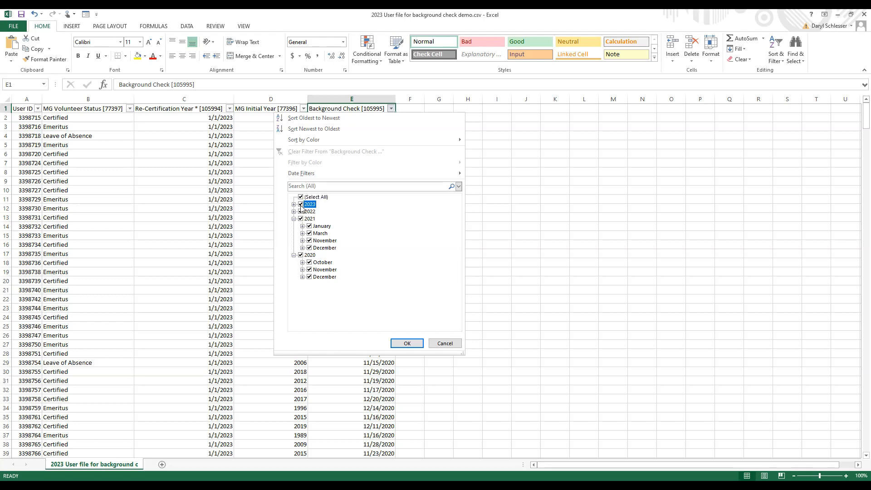
click(301, 211)
click(309, 241)
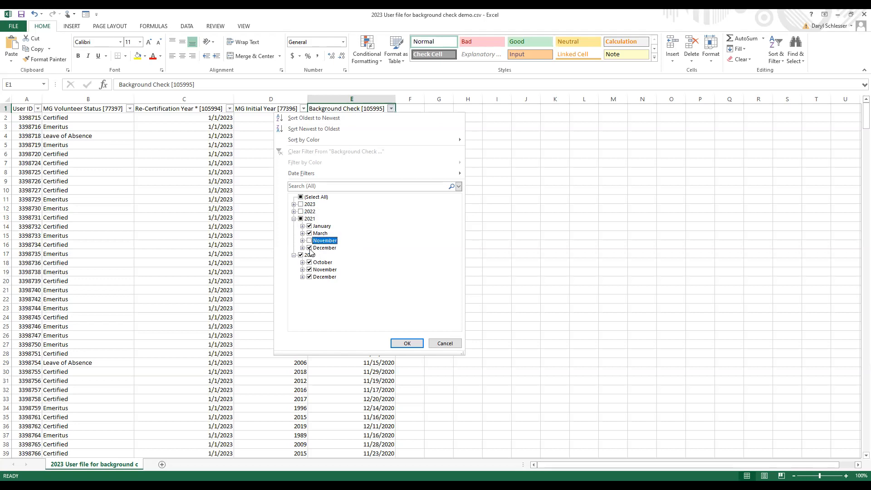
click(309, 247)
click(407, 342)
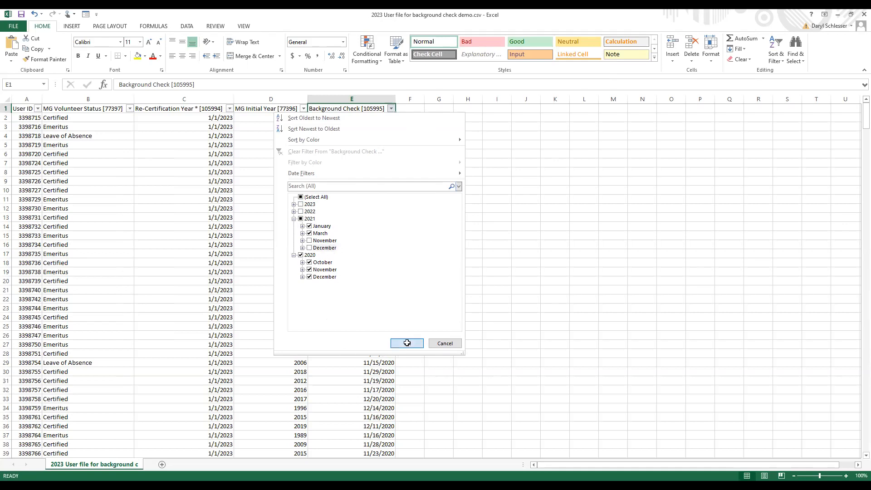
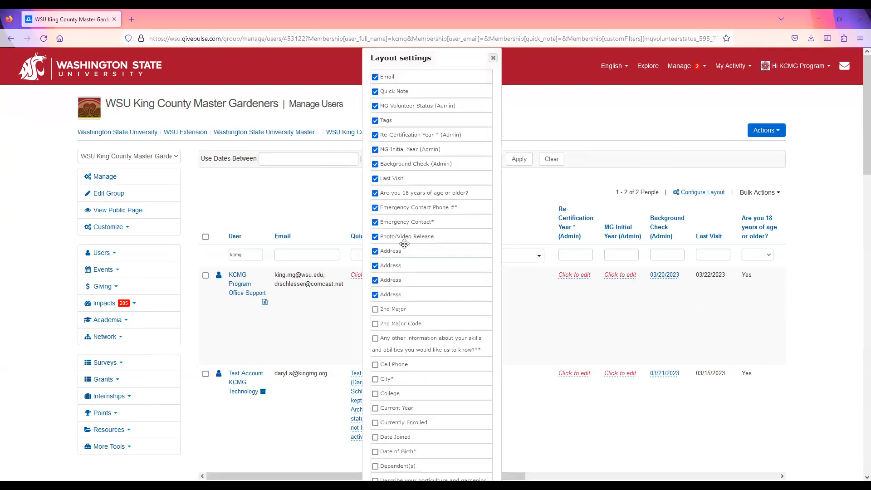
Review the column options in the user list's layout settings and apply the layout with Background Check (Admin) included
scroll(430, 314, down, 2)
scroll(429, 314, up, 1)
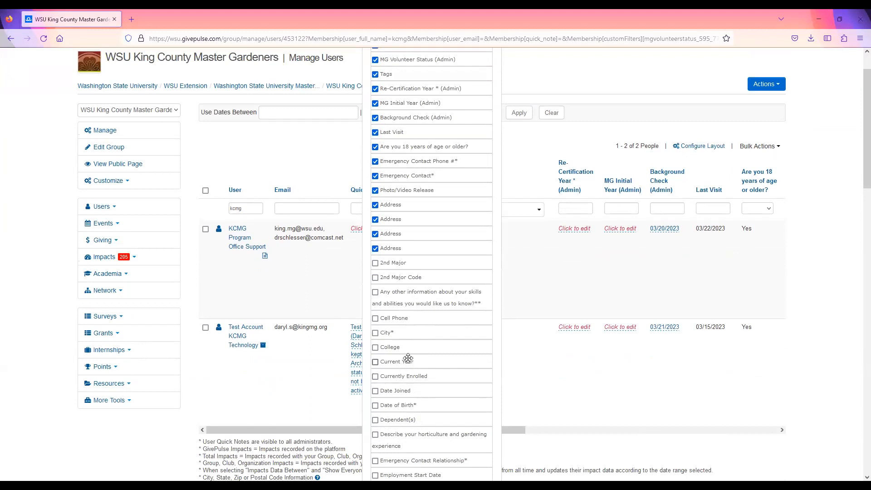
scroll(409, 356, up, 2)
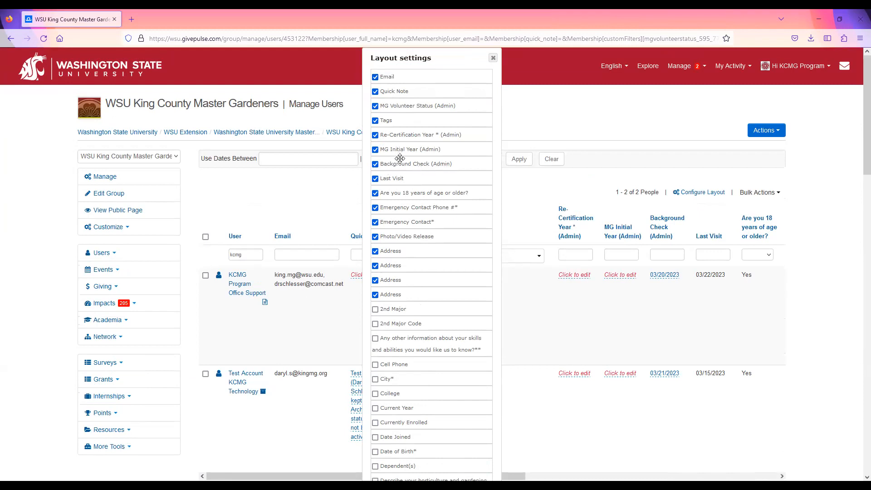
mouse_move(400, 164)
mouse_down()
mouse_move(396, 180)
mouse_move(405, 165)
mouse_up()
scroll(429, 346, down, 20)
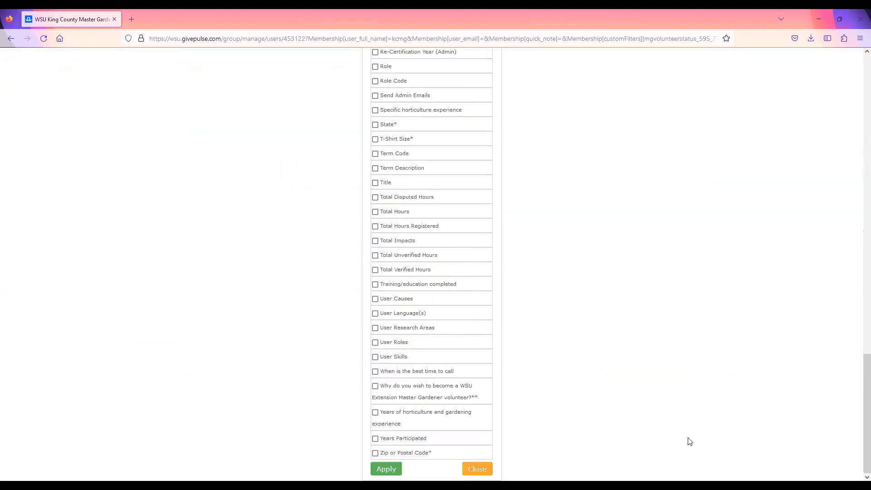
click(385, 469)
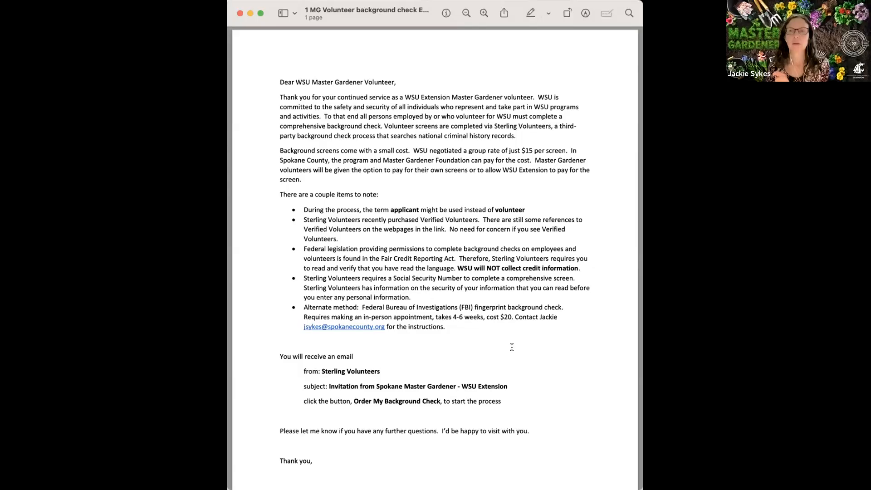
Switch to Excel's 2023 MG List for Upload 2-27-23 & fall workbook and examine the columns of the Background Checks 2-26-23 sheet
key(super+Tab)
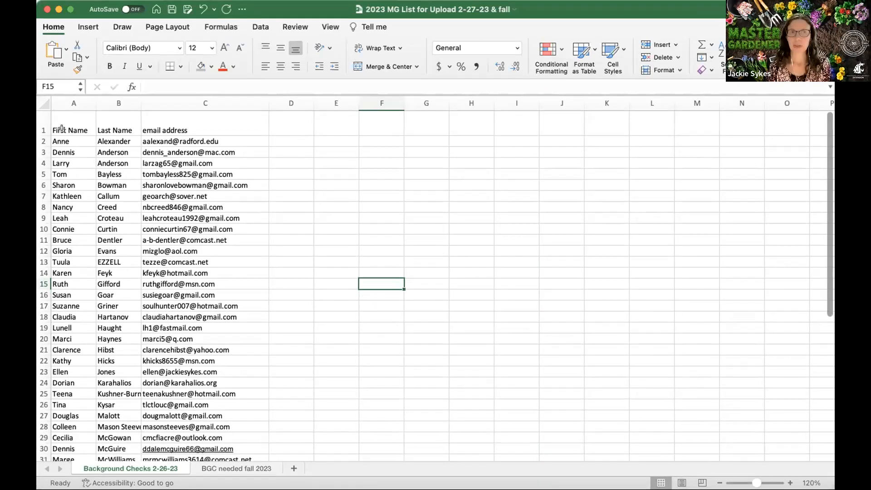
scroll(58, 127, right, 1)
scroll(54, 129, left, 1)
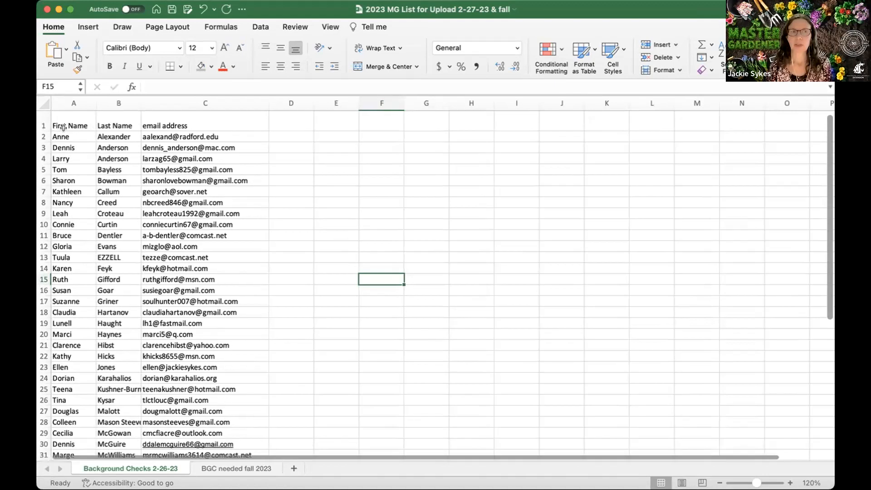